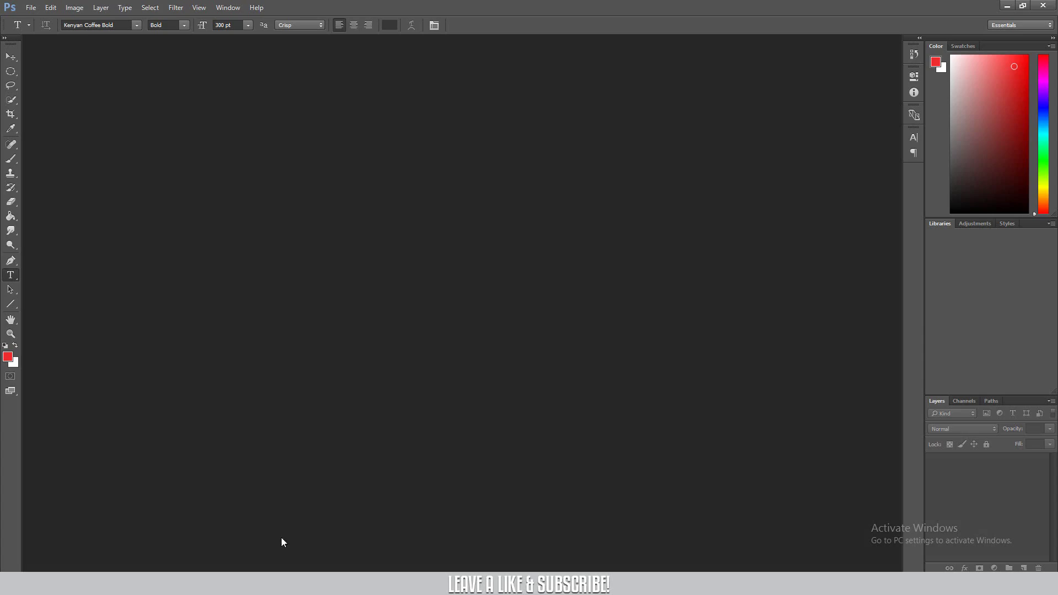
Create a new 1920 x 1080 pixel document with a resolution of 300 pixels/inch and a transparent background
left_click(32, 8)
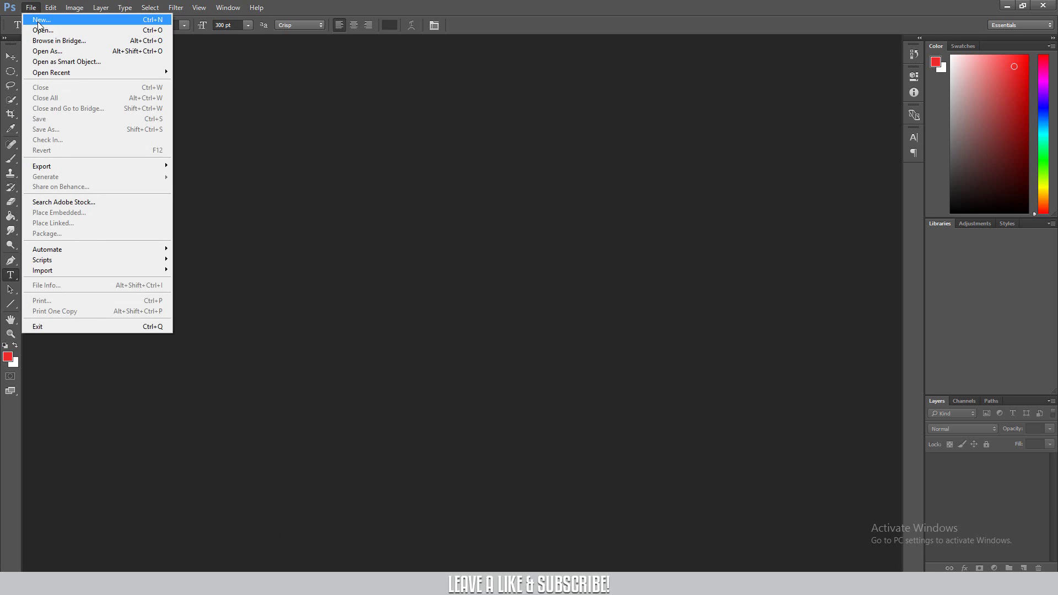
left_click(38, 25)
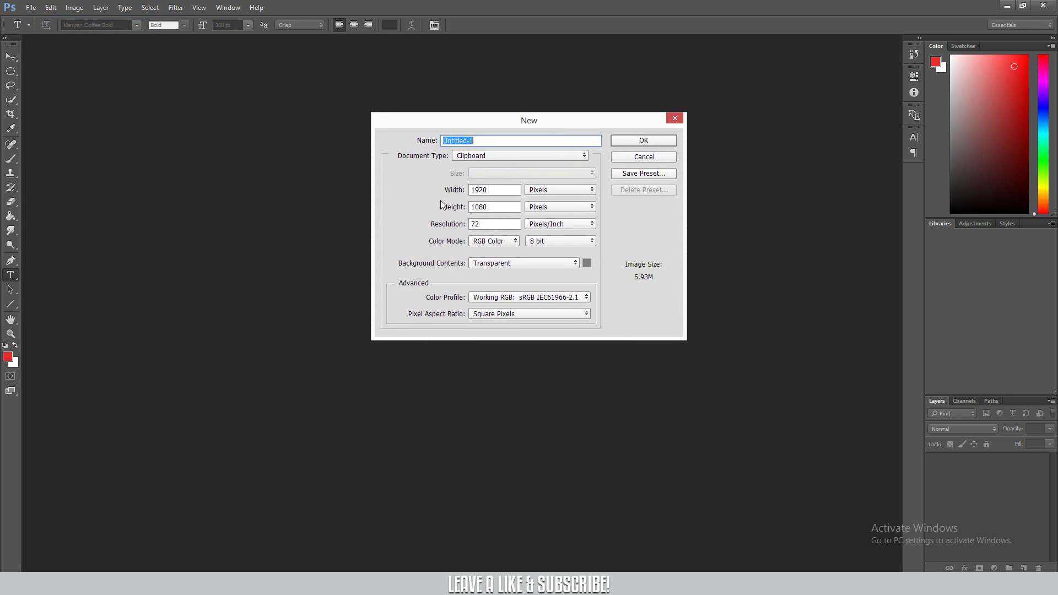
double_click(488, 190)
left_click_drag(488, 207, 478, 207)
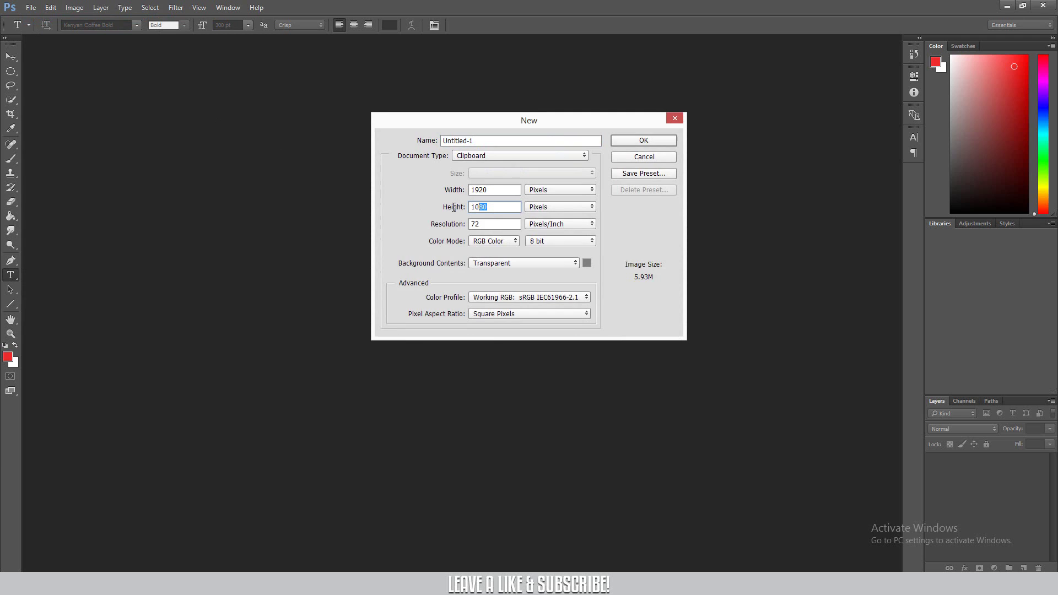
double_click(483, 224)
type("300")
left_click(660, 145)
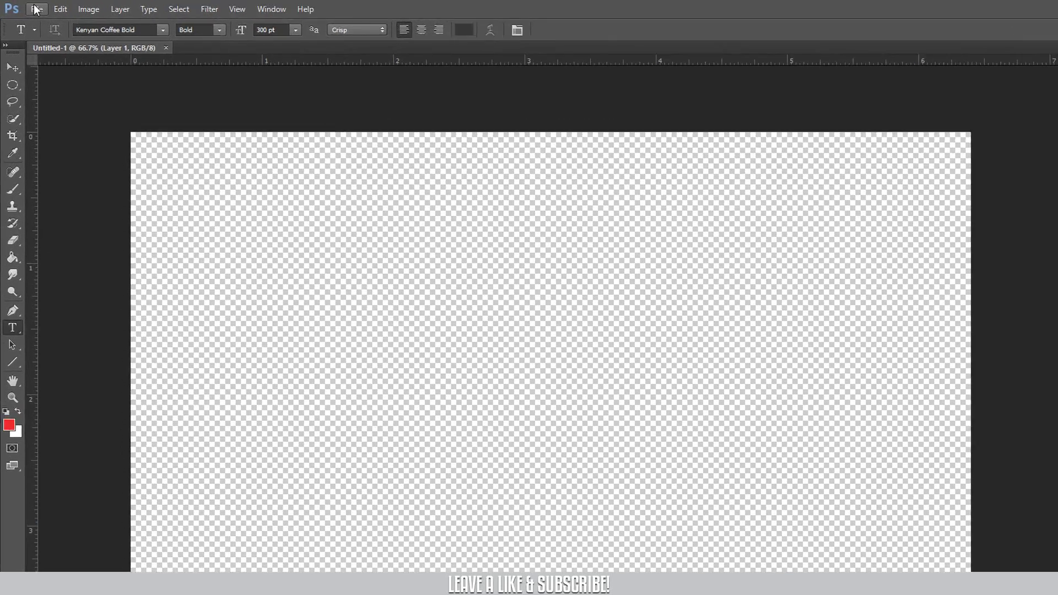
Place stucco_texture2042.jpg as an embedded image and scale it to about 11.4% so it covers the whole canvas
left_click(35, 9)
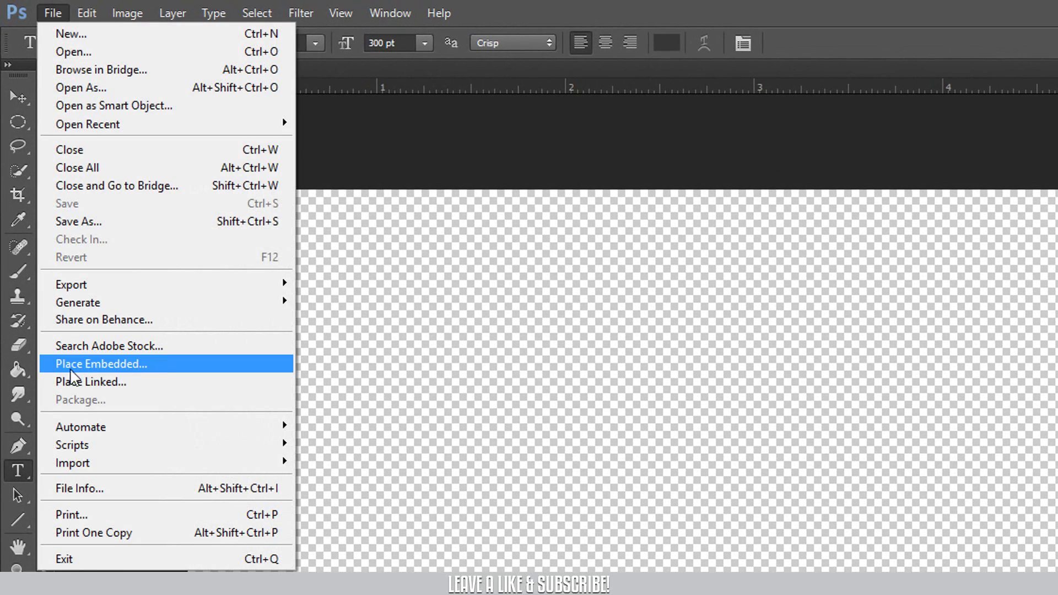
left_click(150, 366)
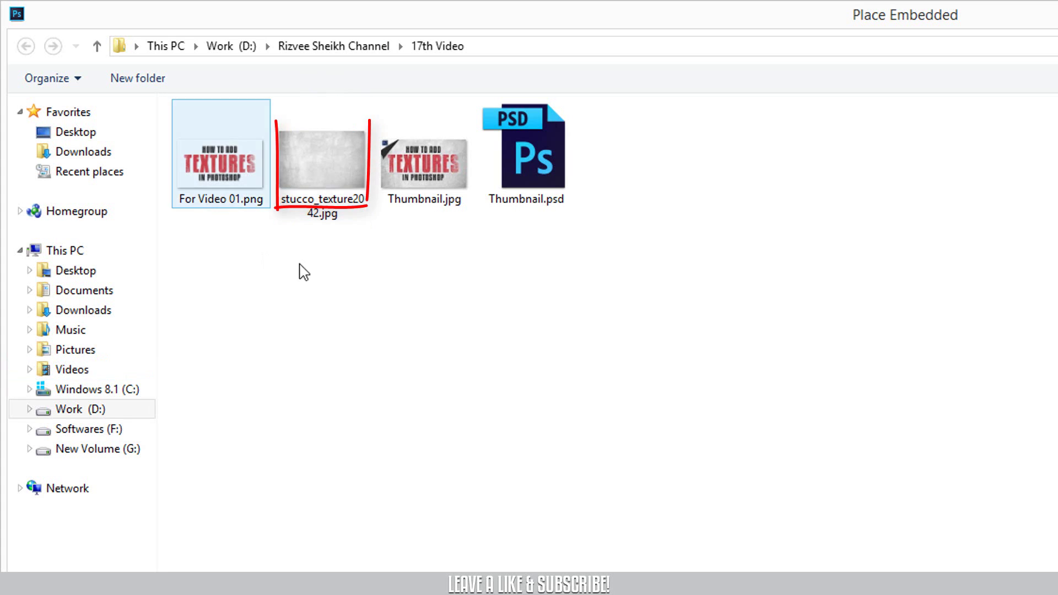
left_click(318, 174)
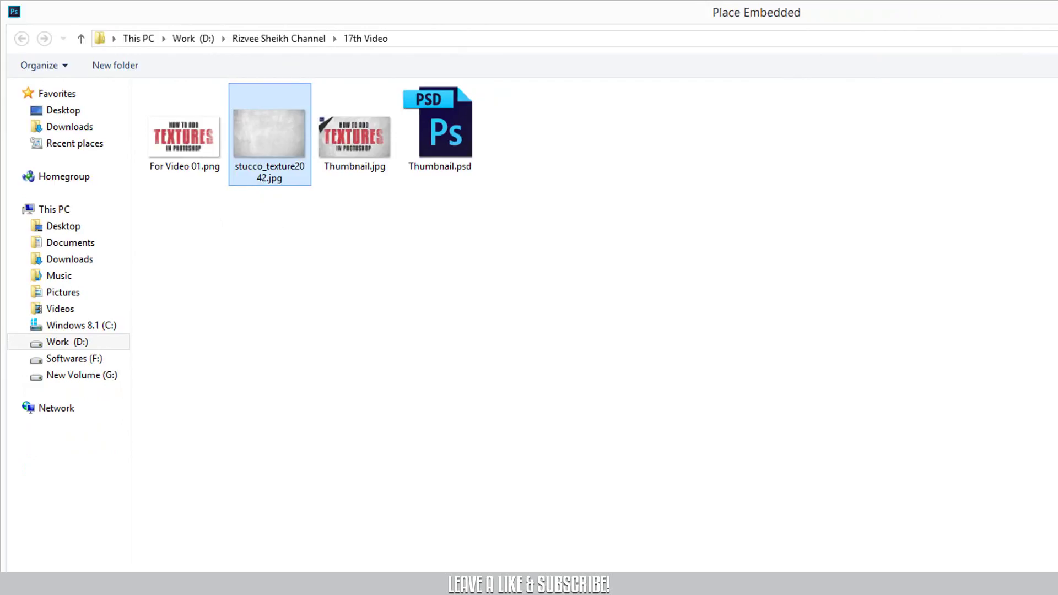
key("Return")
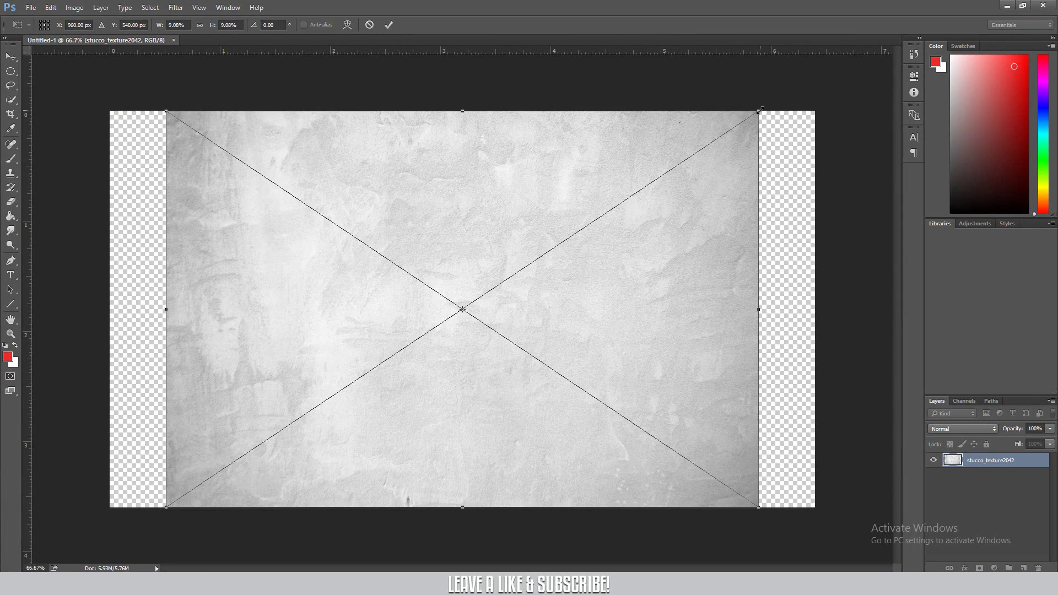
left_click_drag(759, 111, 835, 62)
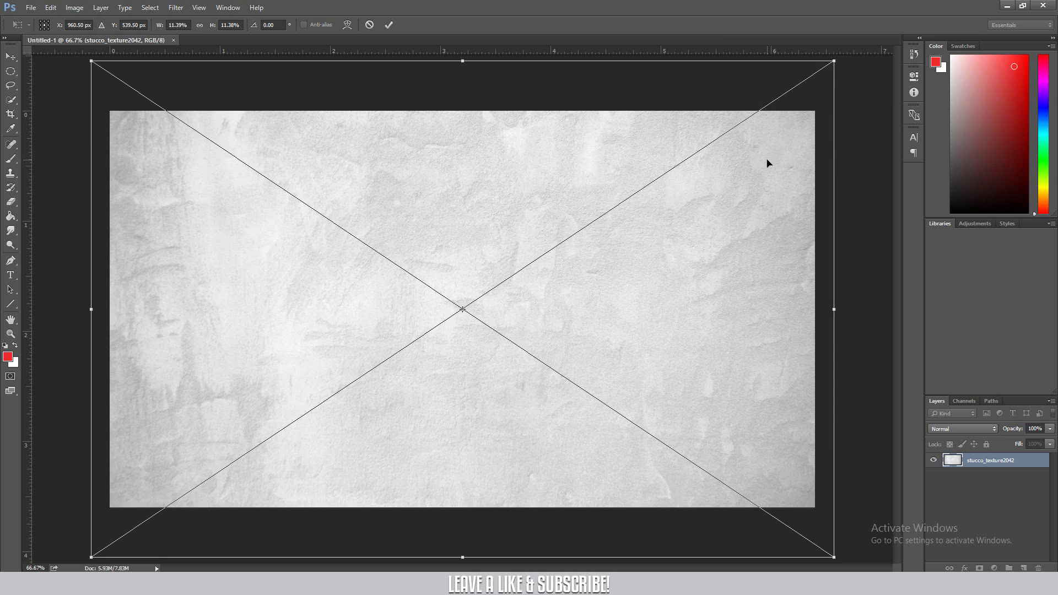
left_click_drag(768, 163, 770, 162)
Add a new layer above the texture and enter the text STRENGTH on it in Kenyan Coffee Bold
key("t")
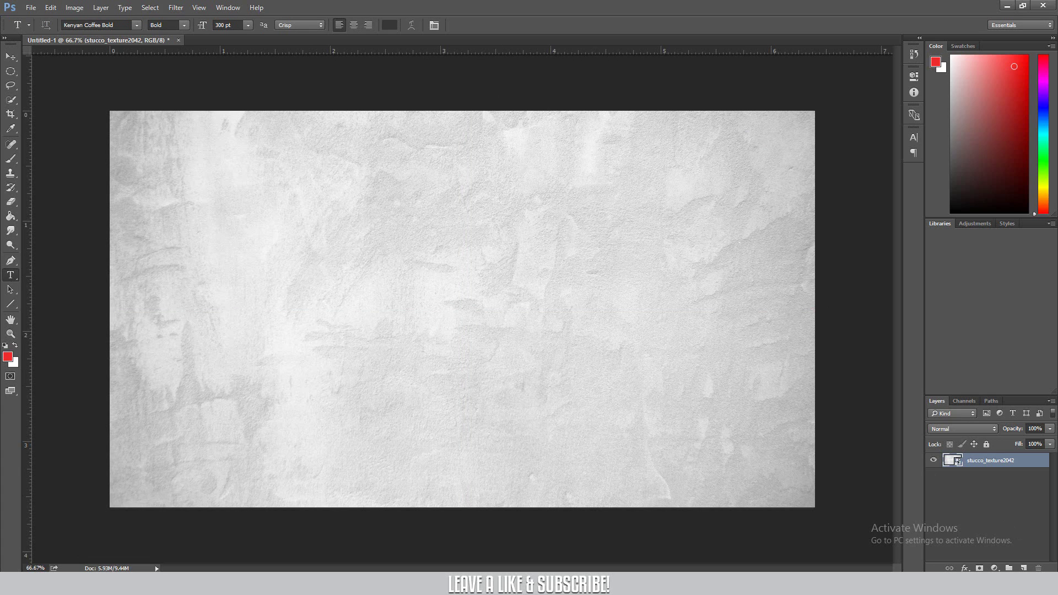
left_click(1023, 568)
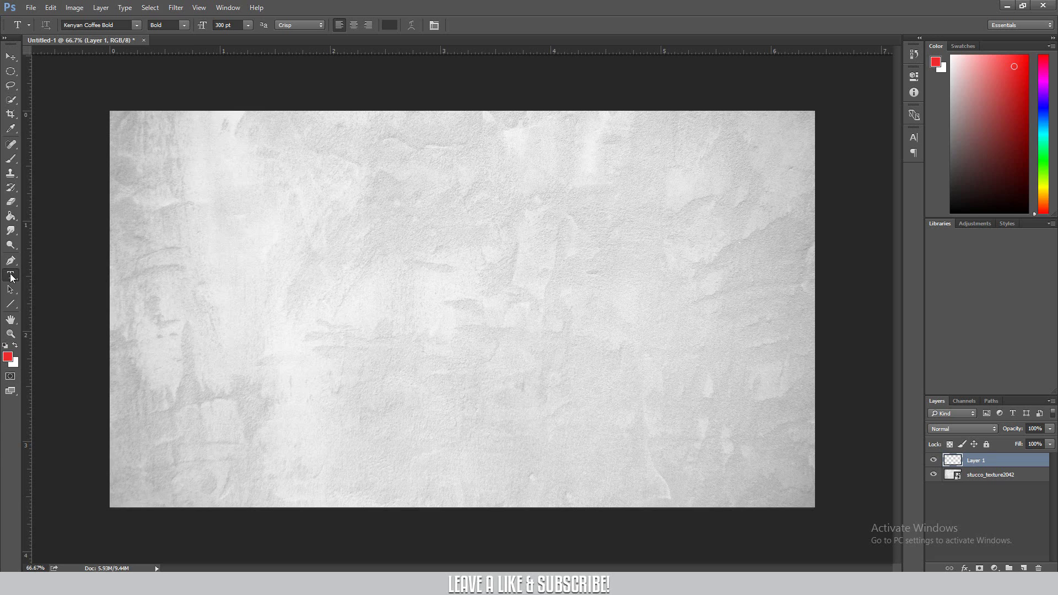
left_click(354, 292)
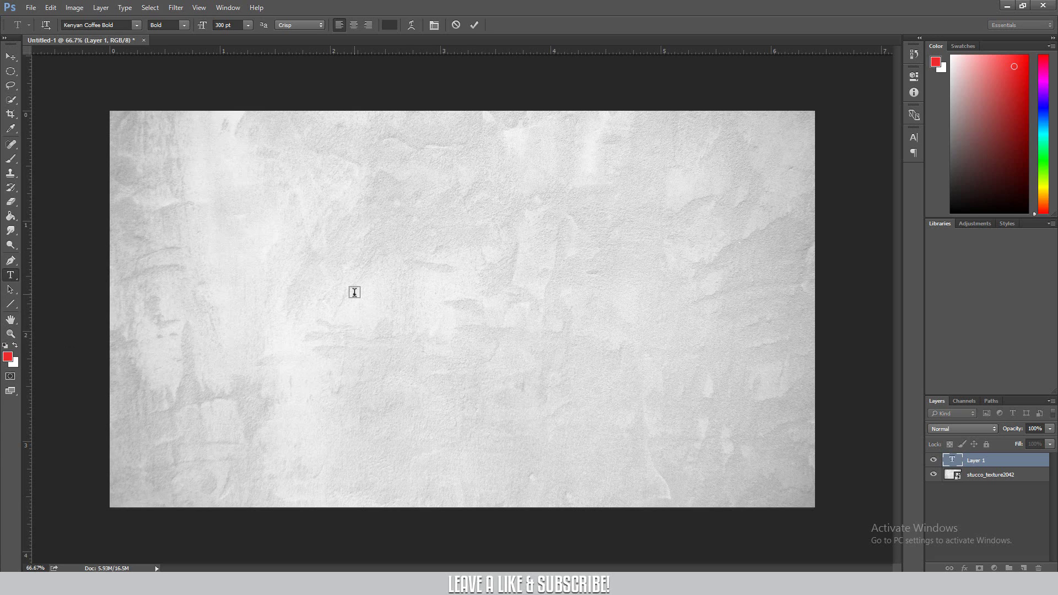
type("STU")
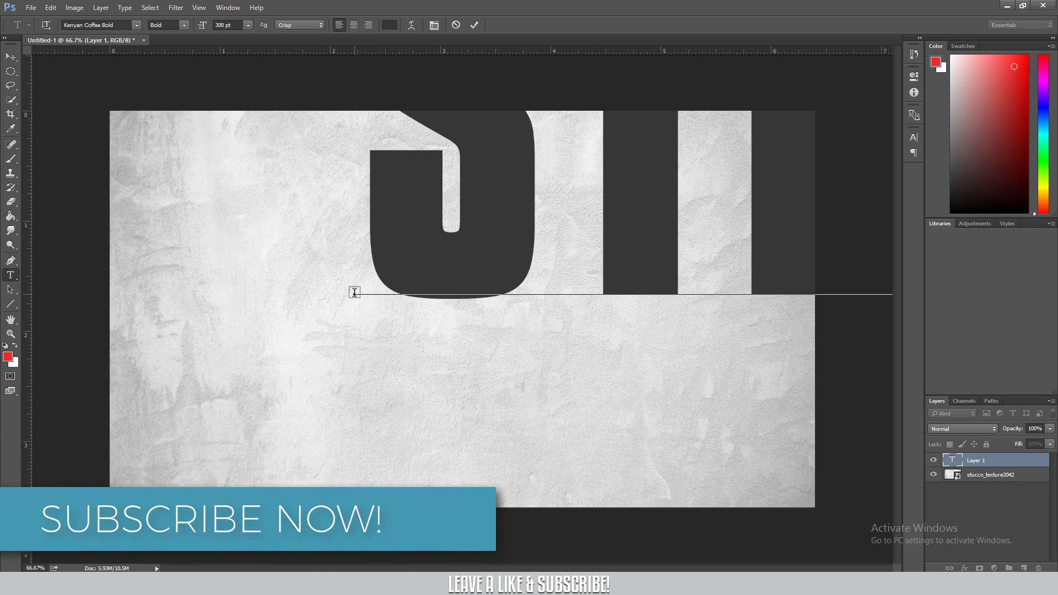
Set the STRENGTH text size to 150 pt and move the word to start at the canvas's left edge, vertically centred
key("ctrl+a")
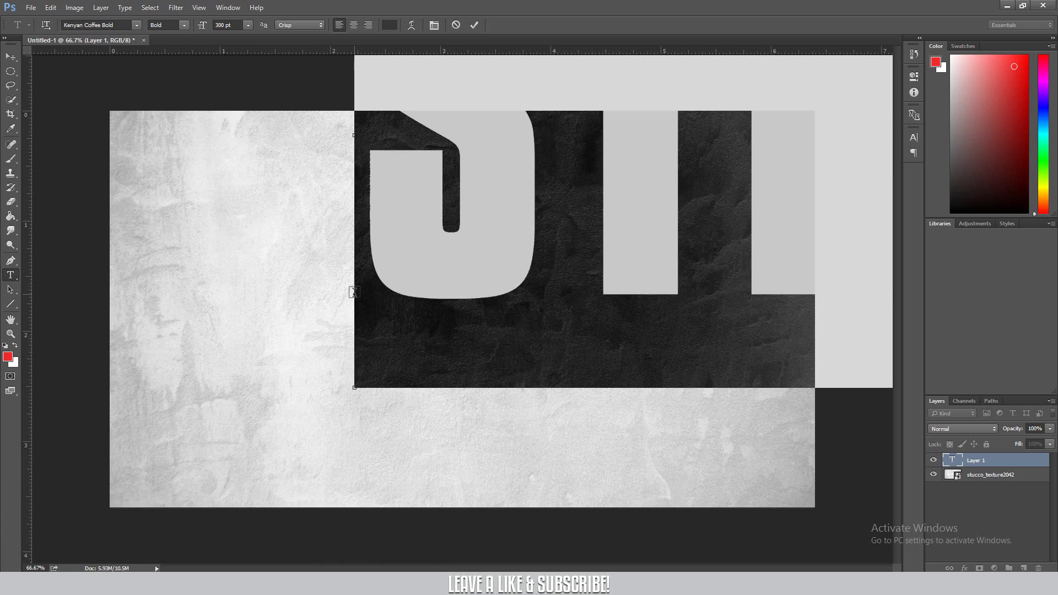
left_click(232, 24)
type("150")
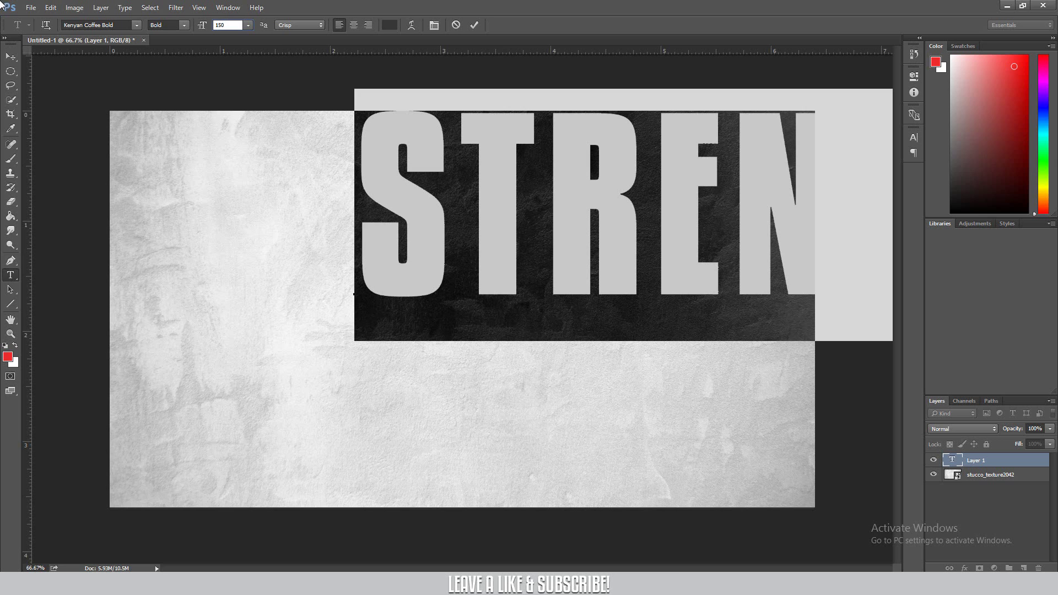
left_click(11, 56)
left_click_drag(574, 209, 328, 316)
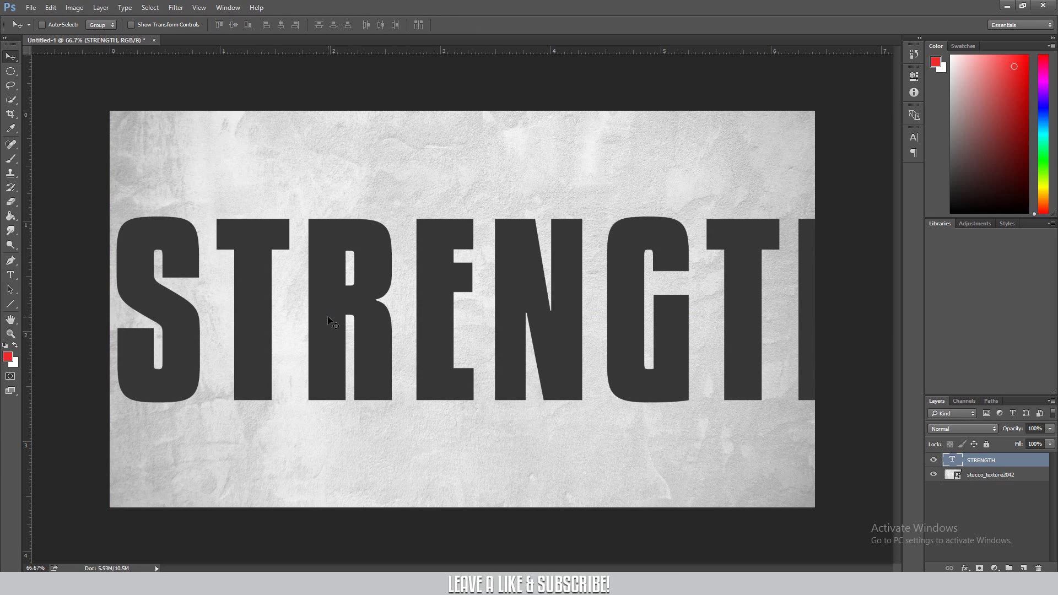
key("ctrl+a")
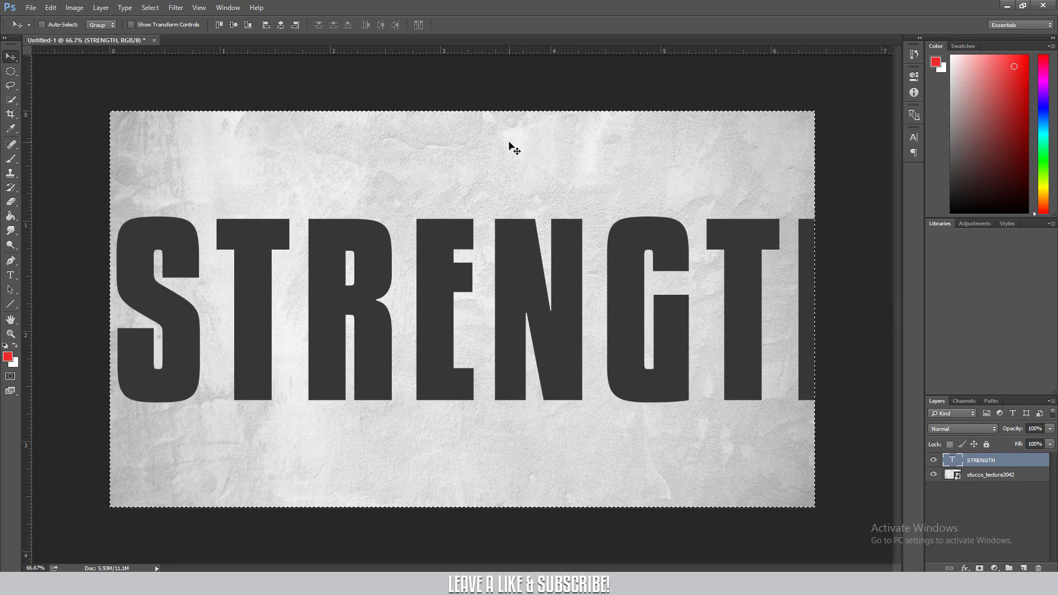
left_click(513, 147)
key("ctrl+d")
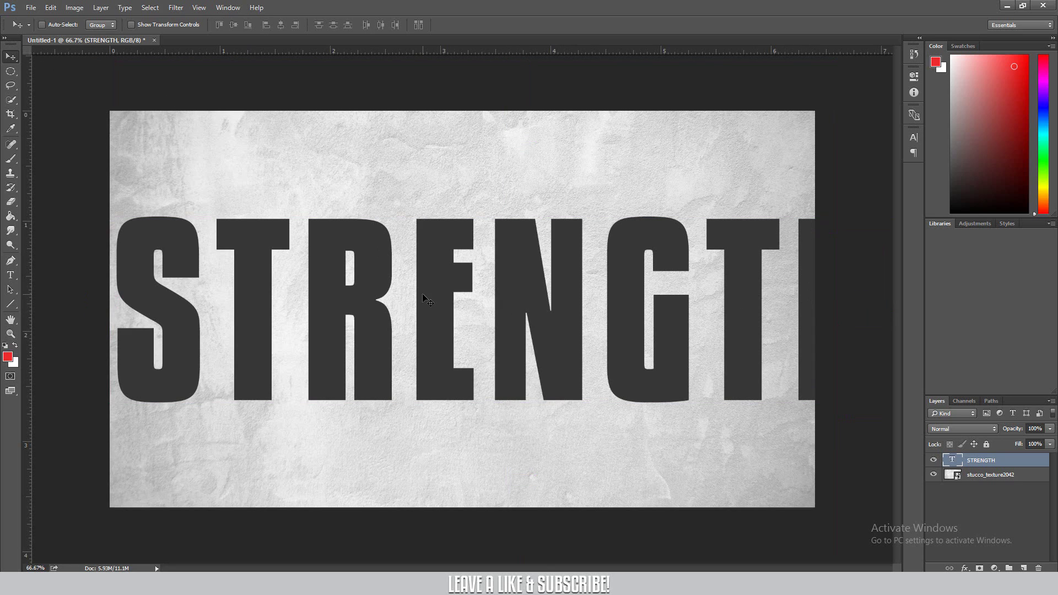
Set the size of the STRENGTH text to 120 pt so the whole word fits on the canvas
left_click(10, 275)
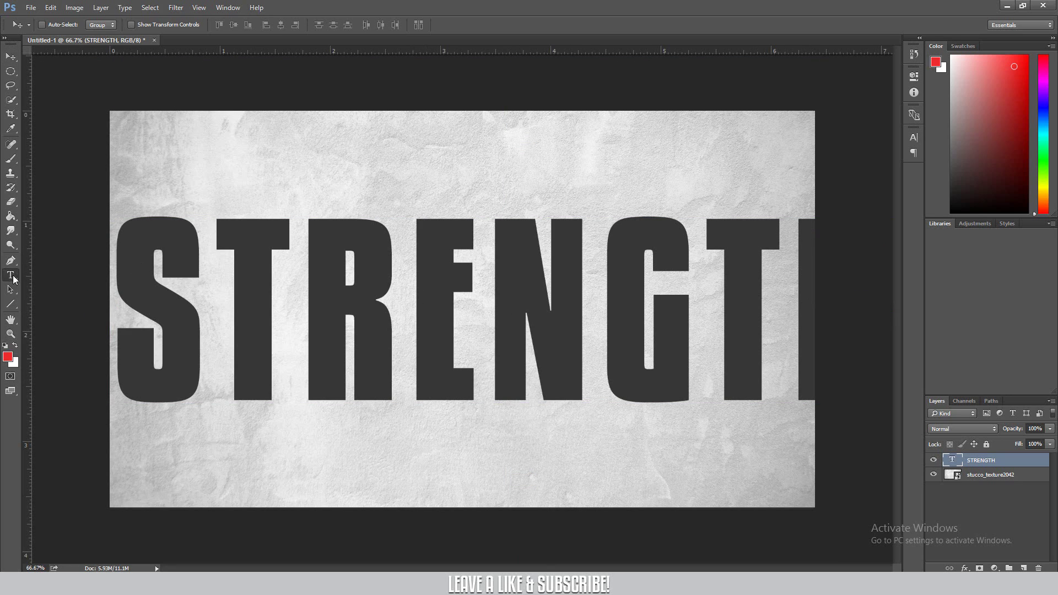
double_click(153, 302)
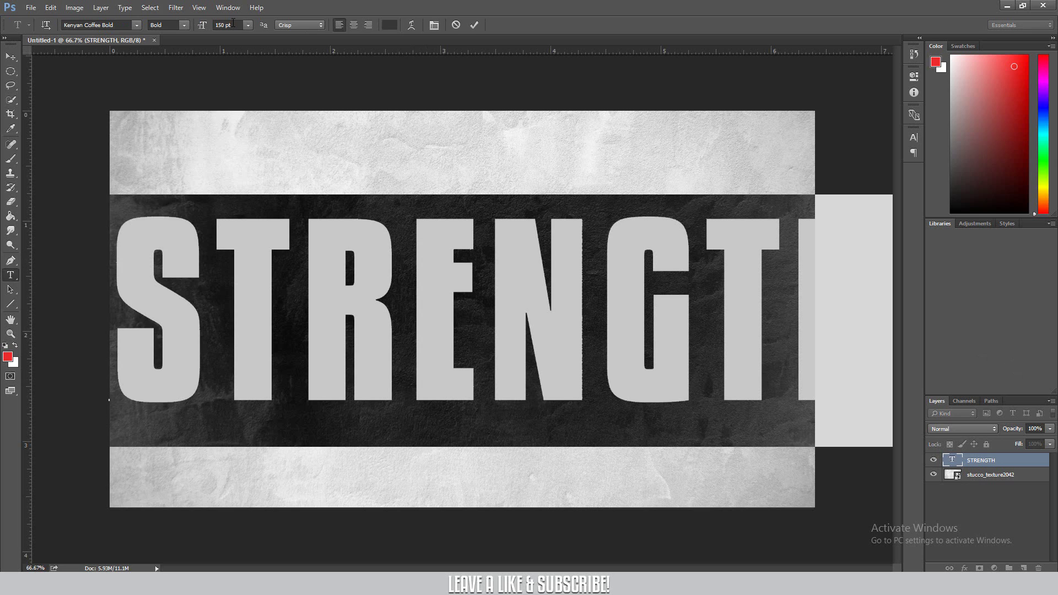
left_click(233, 23)
type("120")
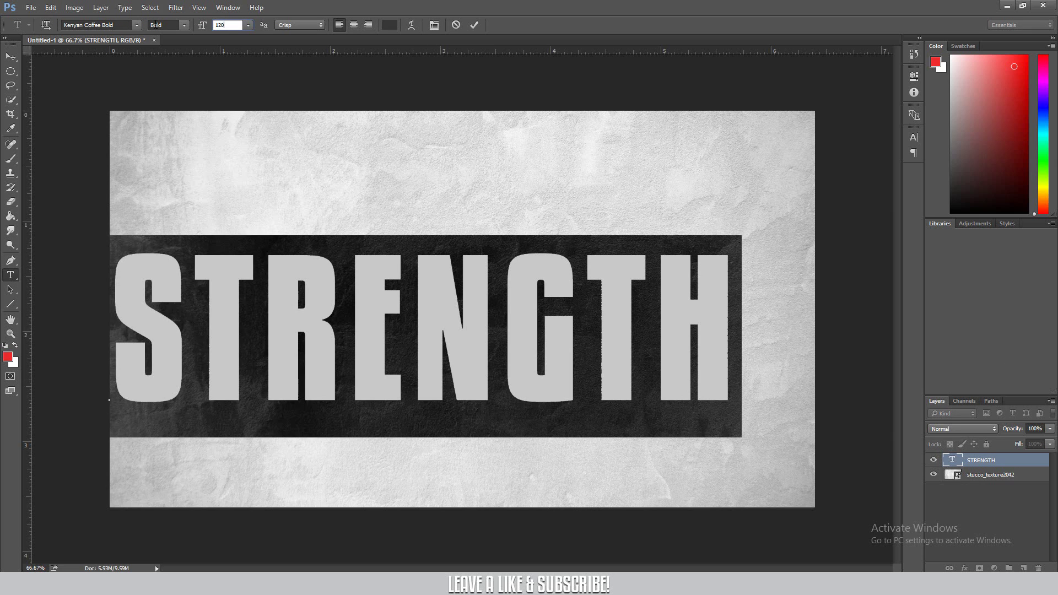
left_click(474, 25)
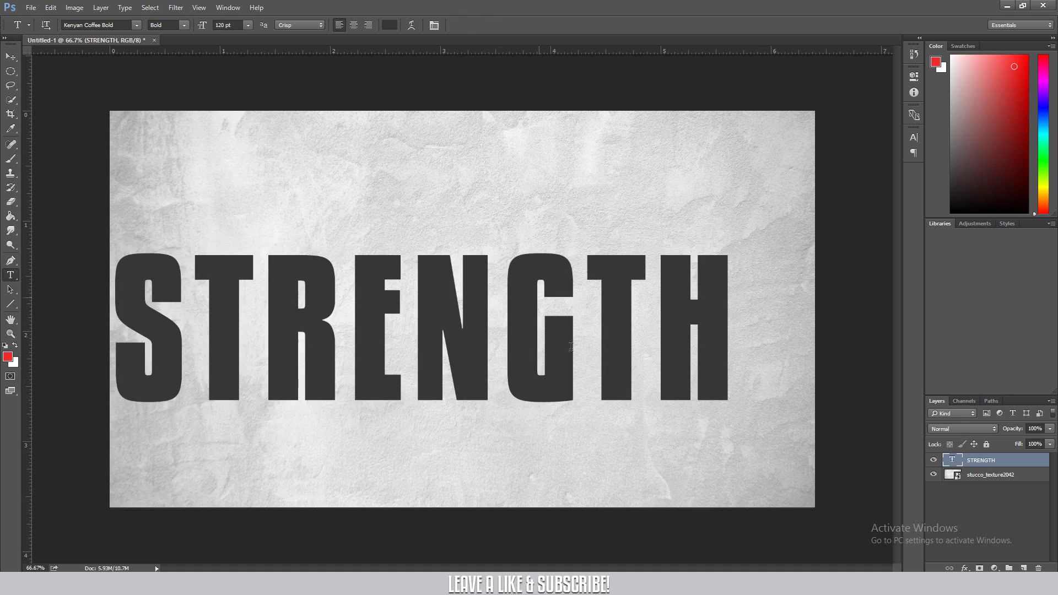
Recolour the whole STRENGTH text to a soft, slightly desaturated red
left_click(718, 334)
key("ctrl+a")
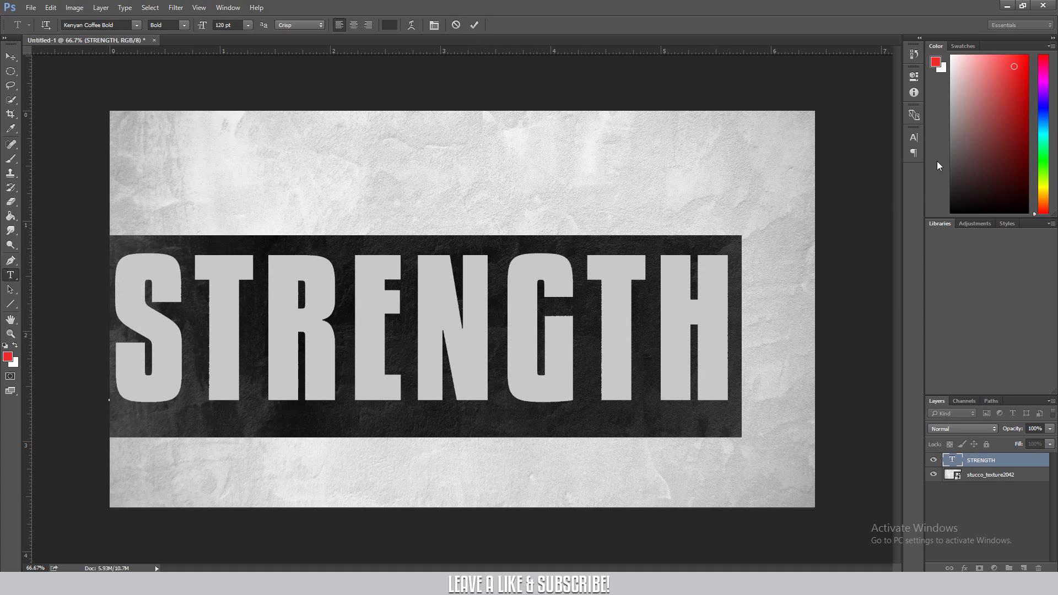
left_click(1003, 87)
left_click(1000, 78)
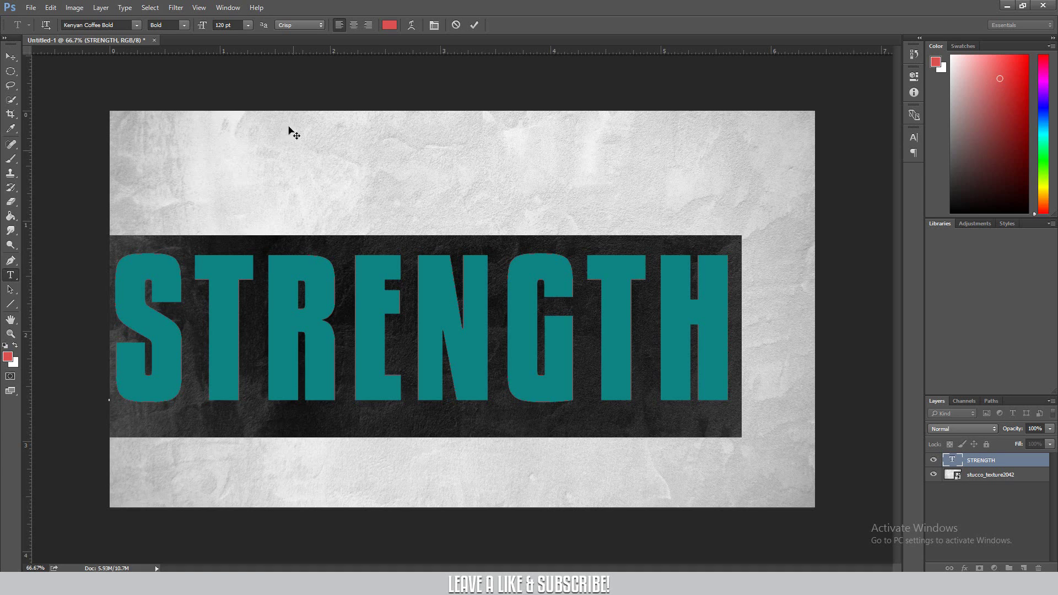
left_click(474, 24)
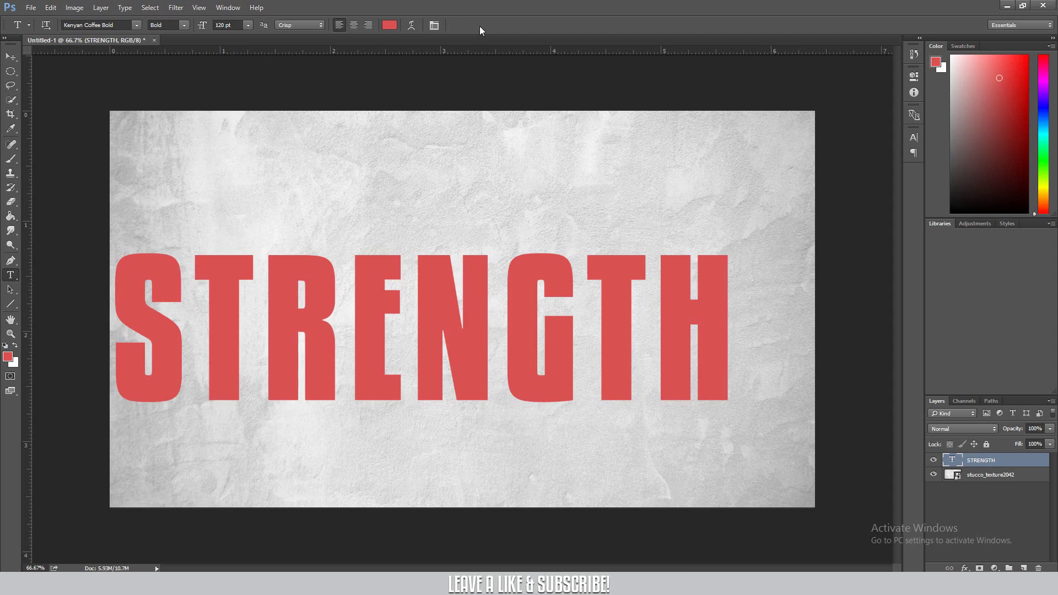
Move the STRENGTH text to the centre of the canvas and convert its layer to a smart object
left_click(10, 57)
left_click_drag(456, 302, 494, 282)
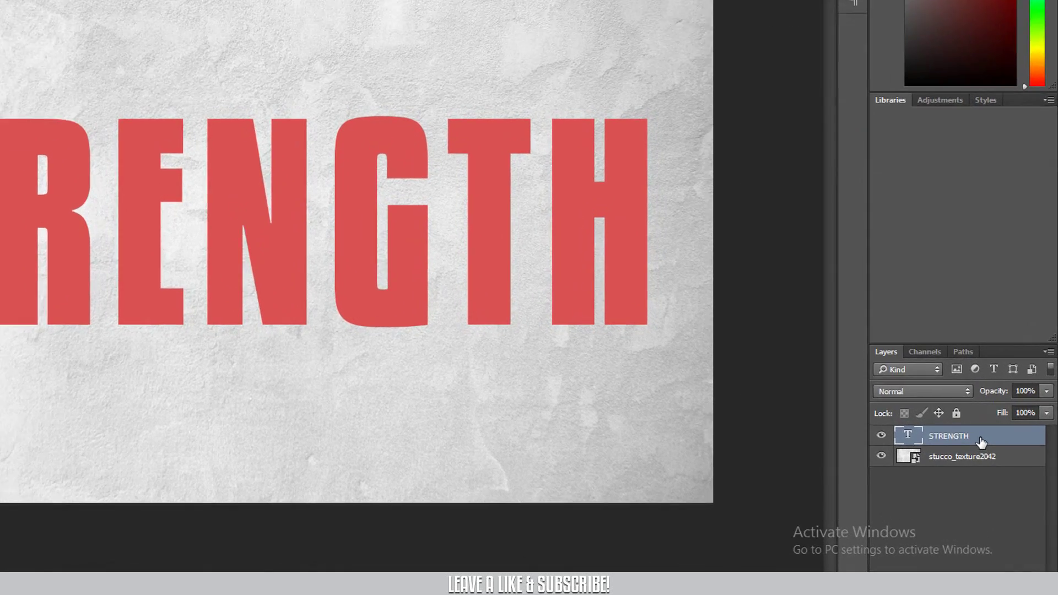
right_click(1003, 465)
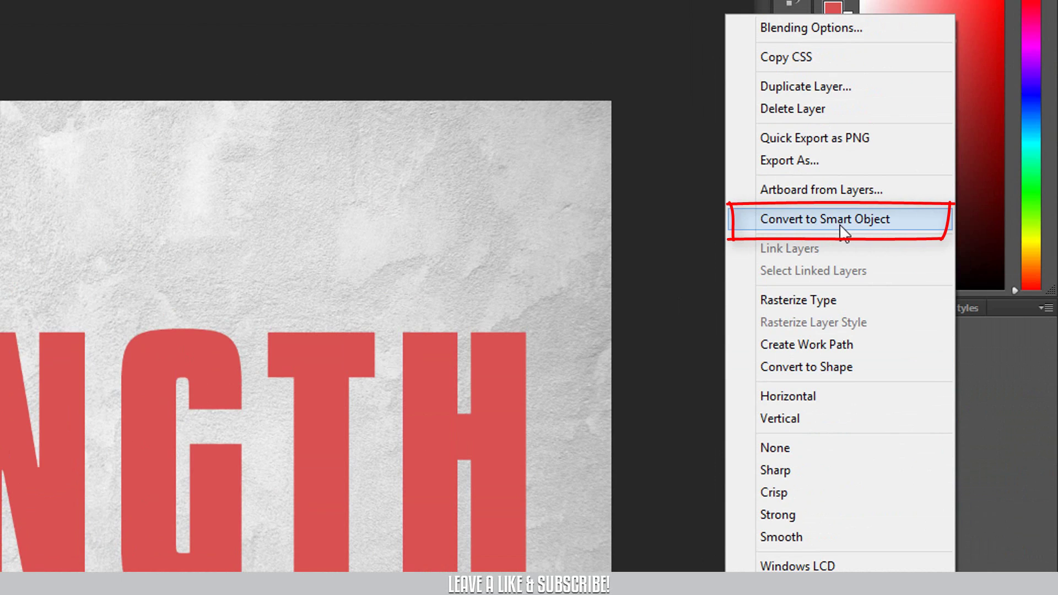
left_click(881, 230)
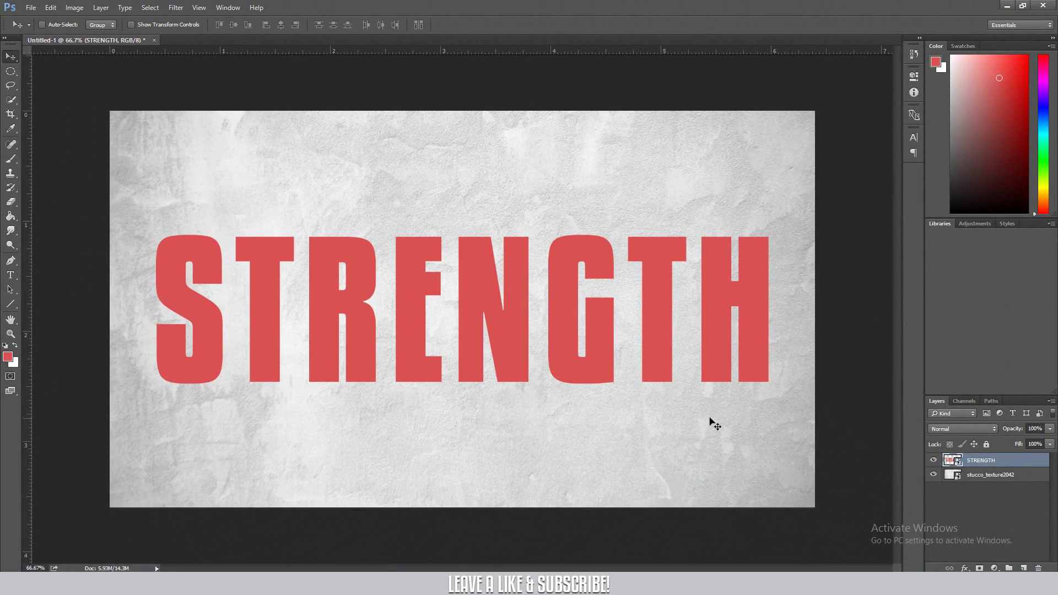
key("t")
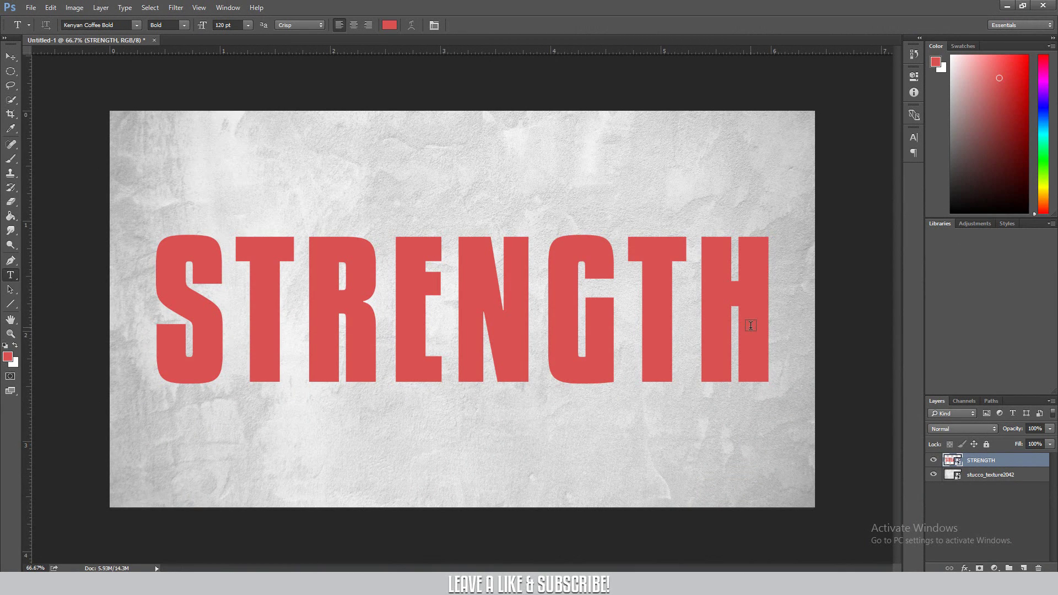
left_click(668, 190)
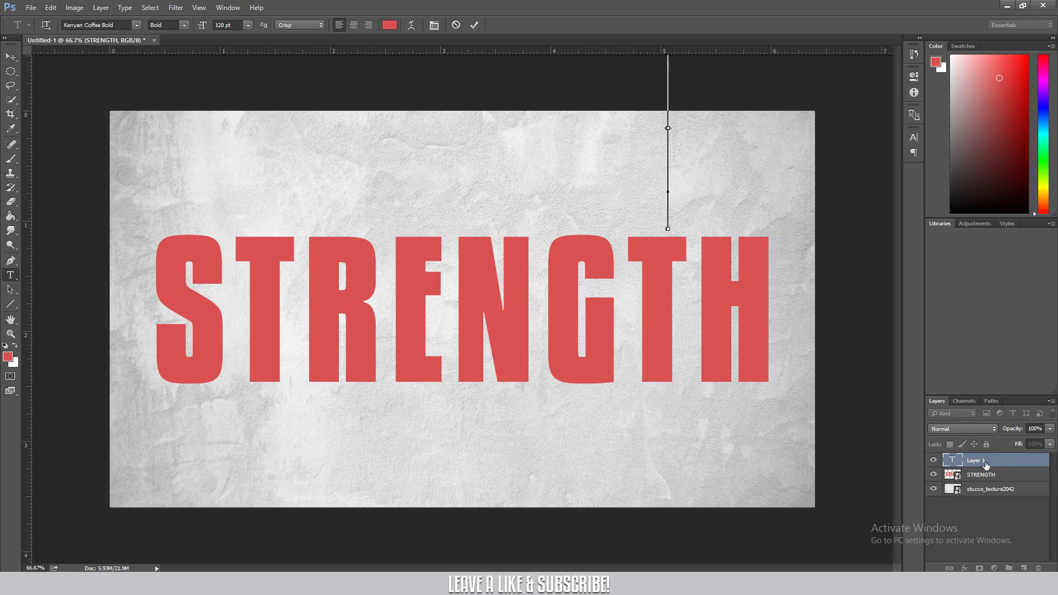
left_click(455, 25)
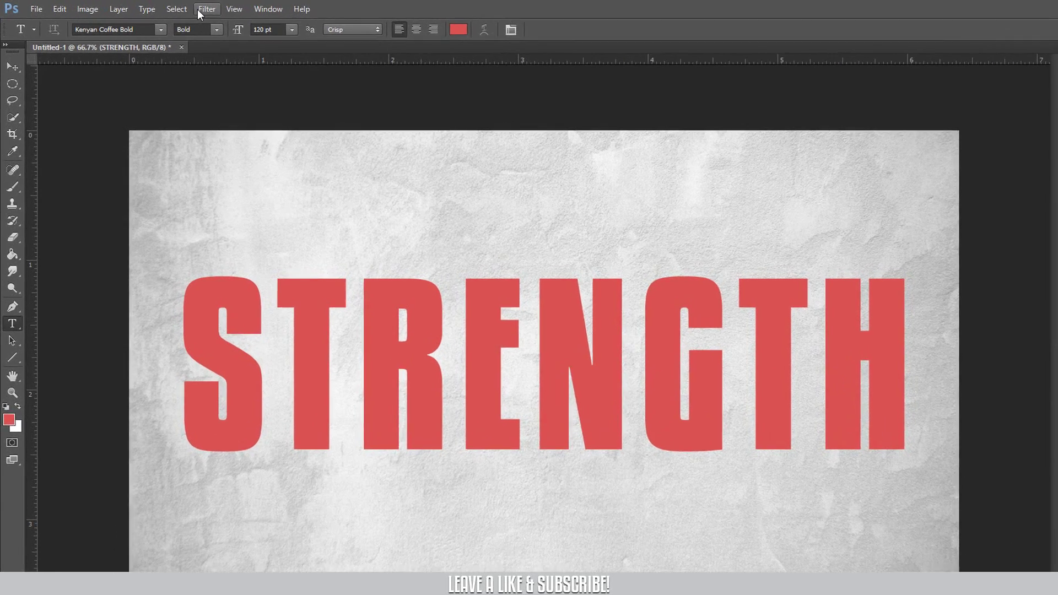
Apply a Ripple filter to the STRENGTH smart object with the amount at 36% and the size at Medium
left_click(176, 7)
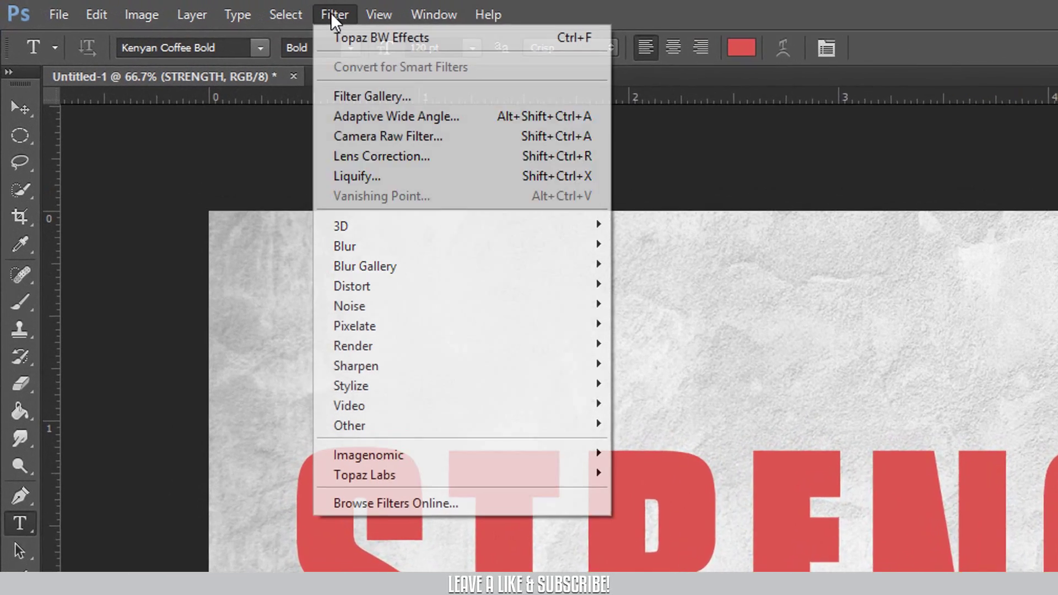
mouse_move(351, 285)
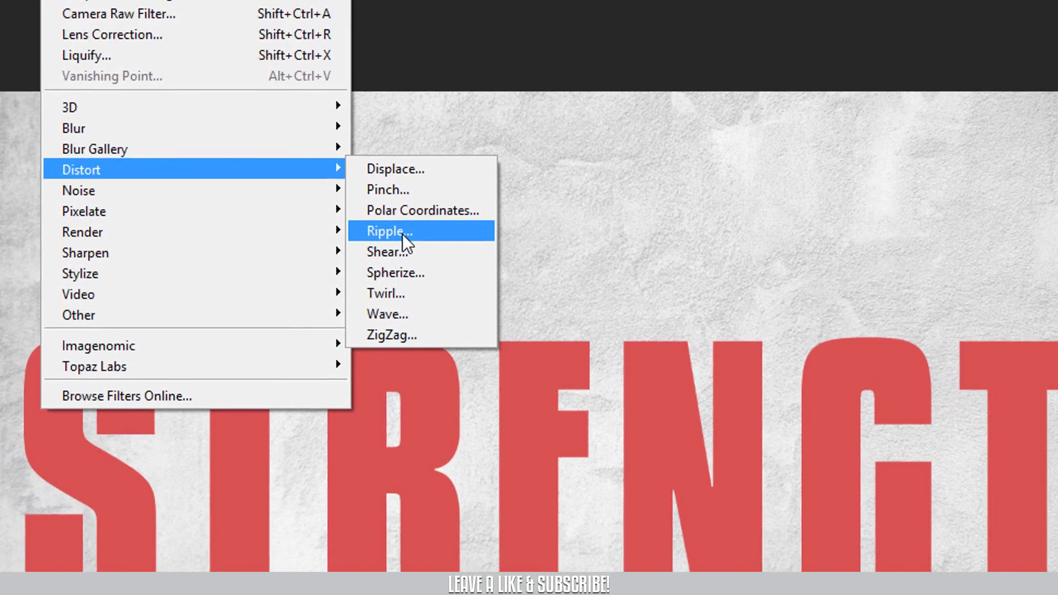
left_click(676, 358)
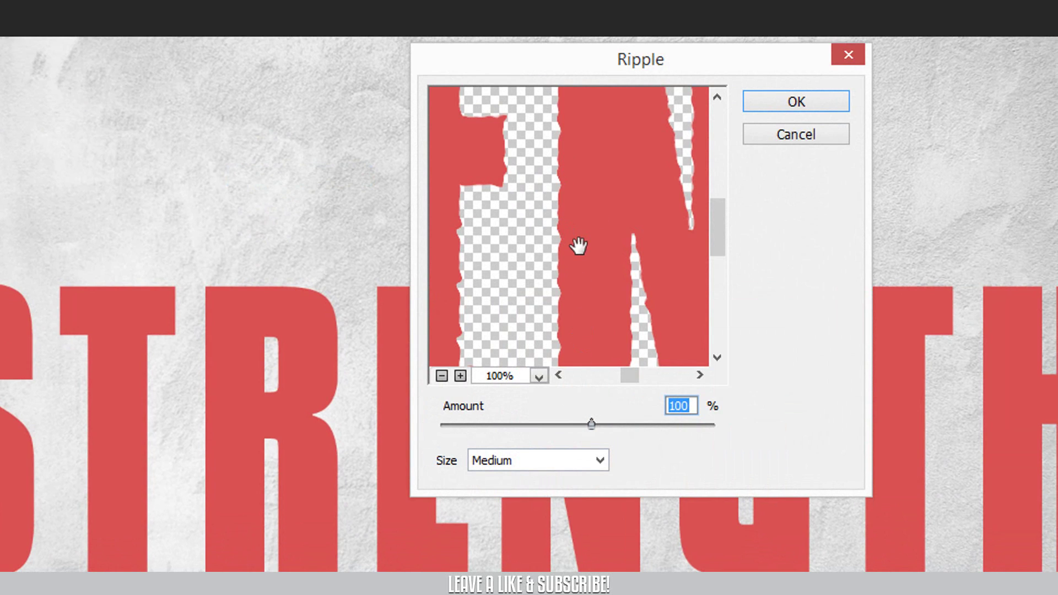
mouse_move(589, 424)
left_mouse_down()
mouse_move(558, 423)
mouse_move(582, 423)
left_mouse_up()
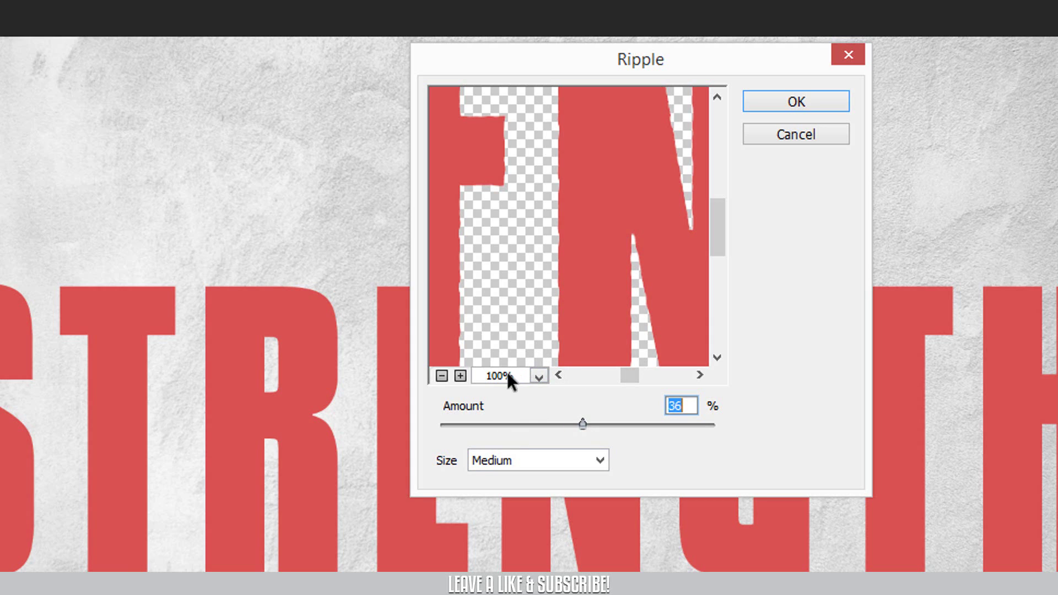
left_click(460, 375)
left_click(461, 374)
left_click(461, 374)
left_click_drag(589, 253, 620, 253)
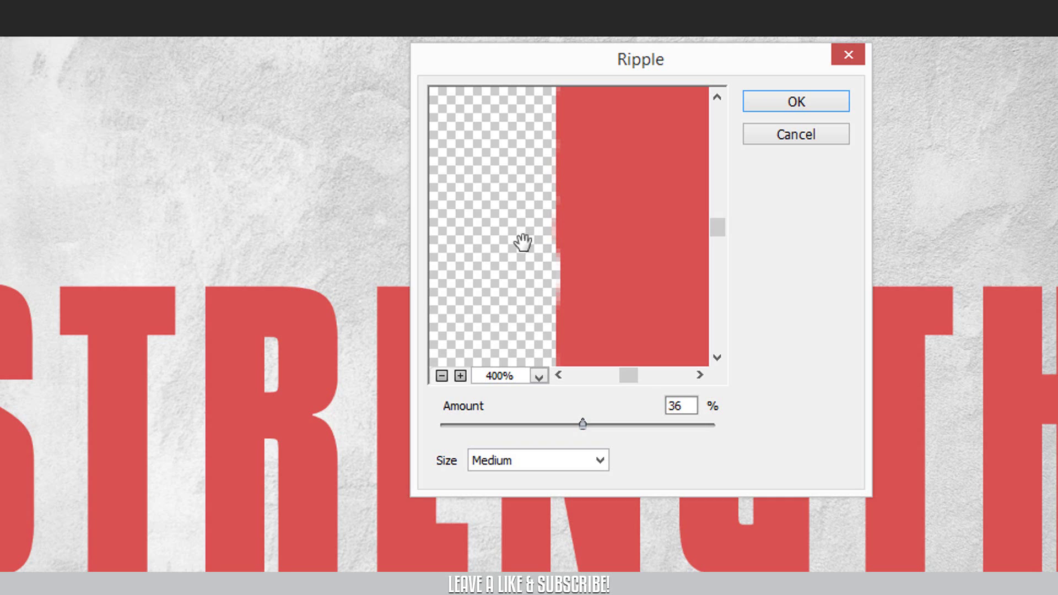
double_click(688, 406)
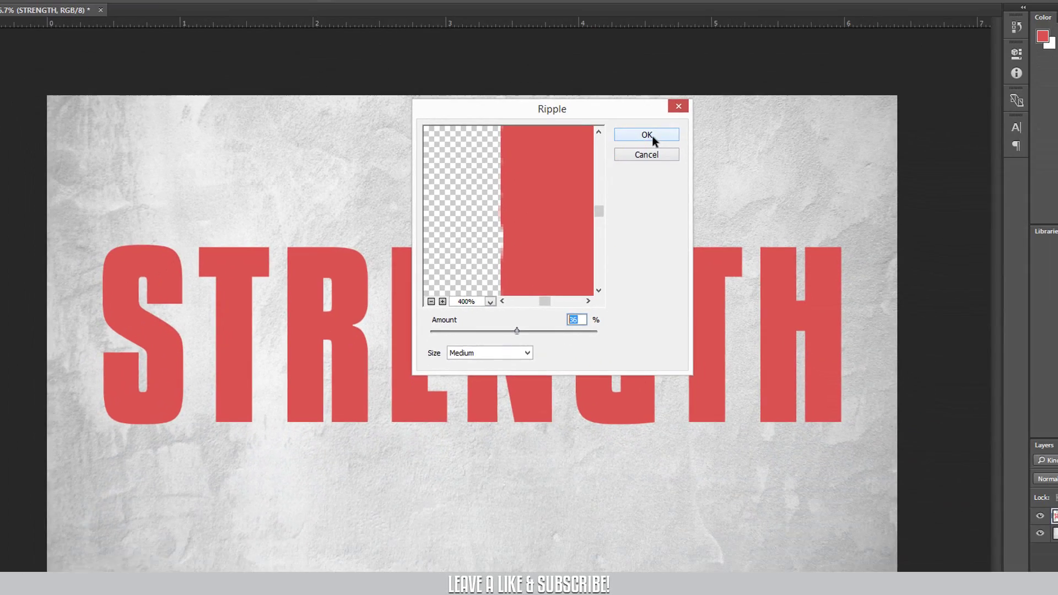
left_click(793, 103)
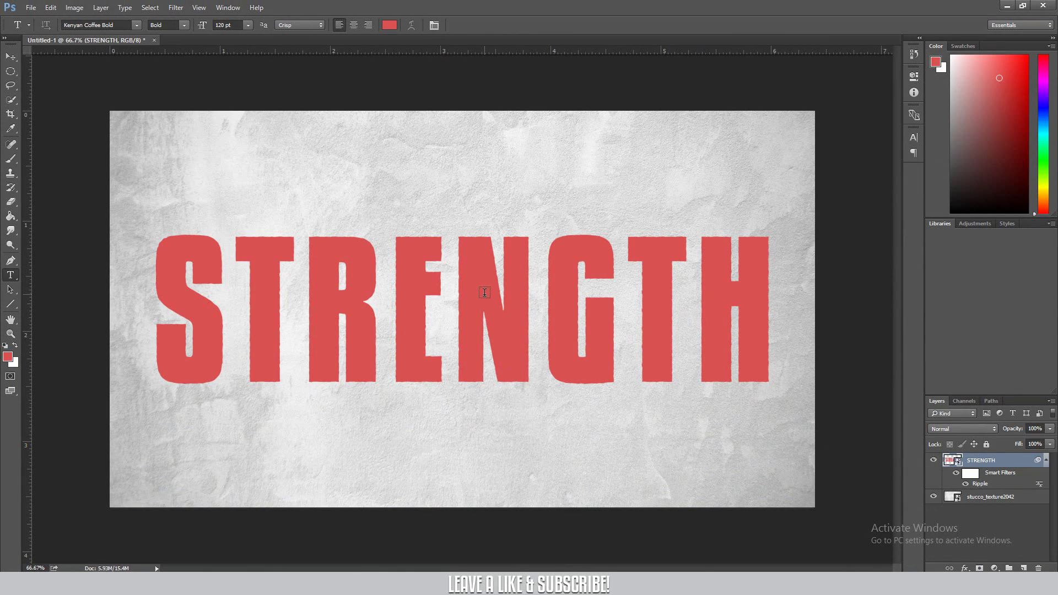
Soften the rippled STRENGTH lettering with a Gaussian Blur of 0.5 pixels radius
key("ctrl+plus")
key("ctrl+plus")
key("ctrl+plus")
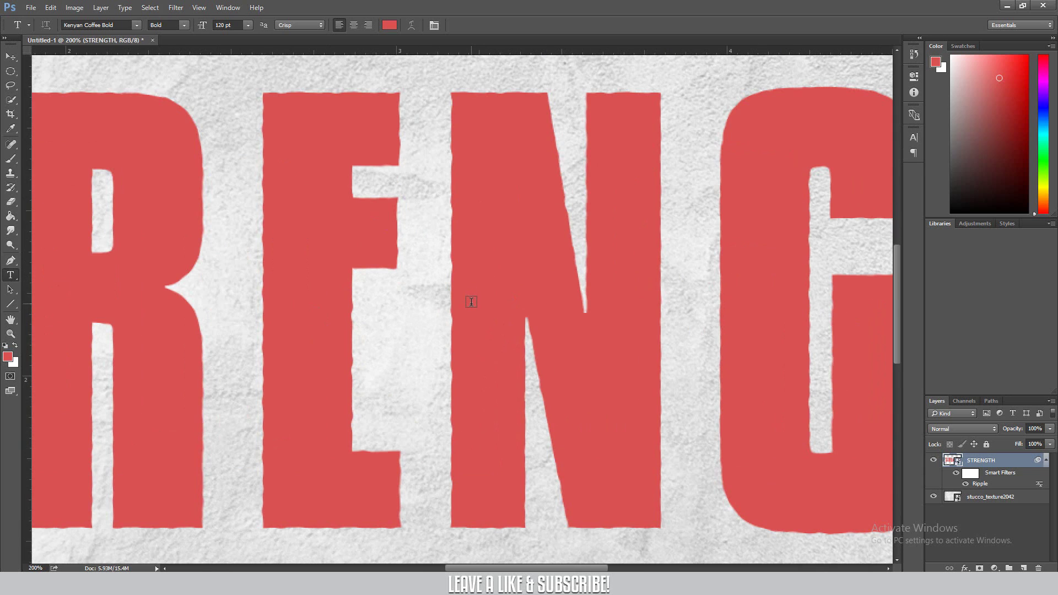
key("ctrl+0")
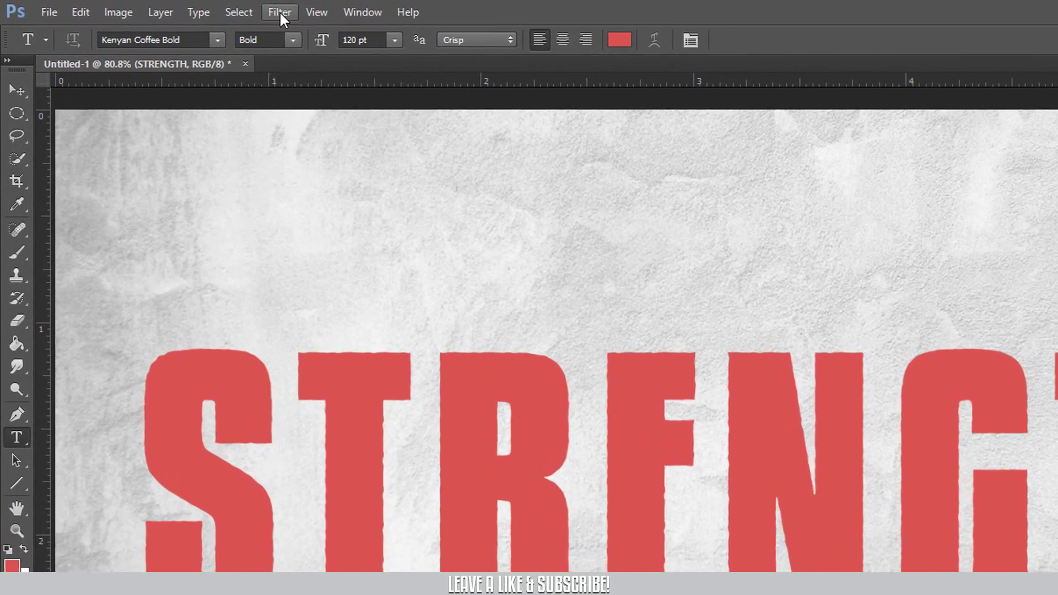
left_click(175, 7)
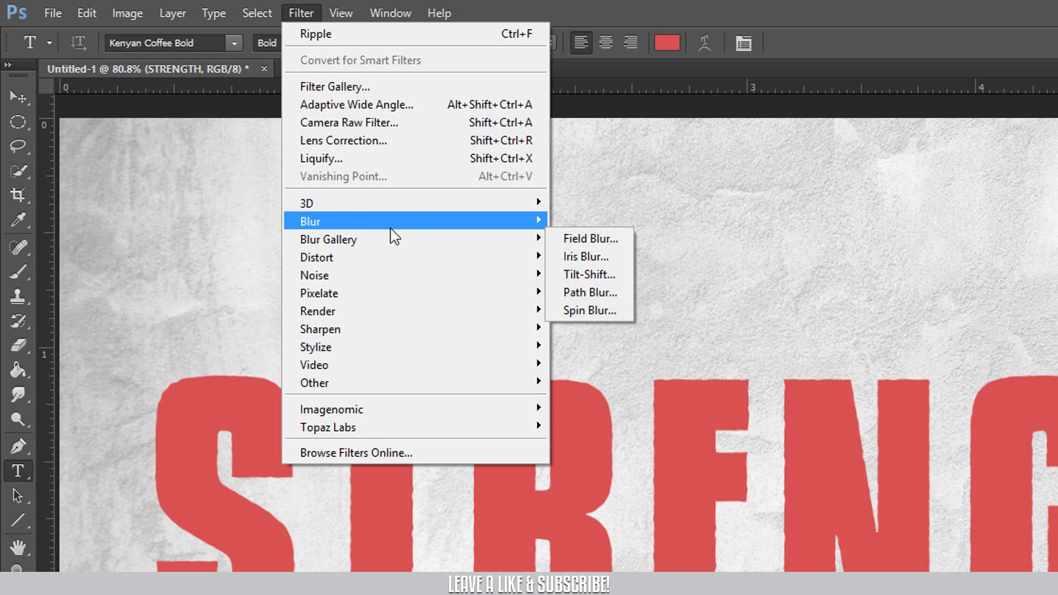
mouse_move(390, 226)
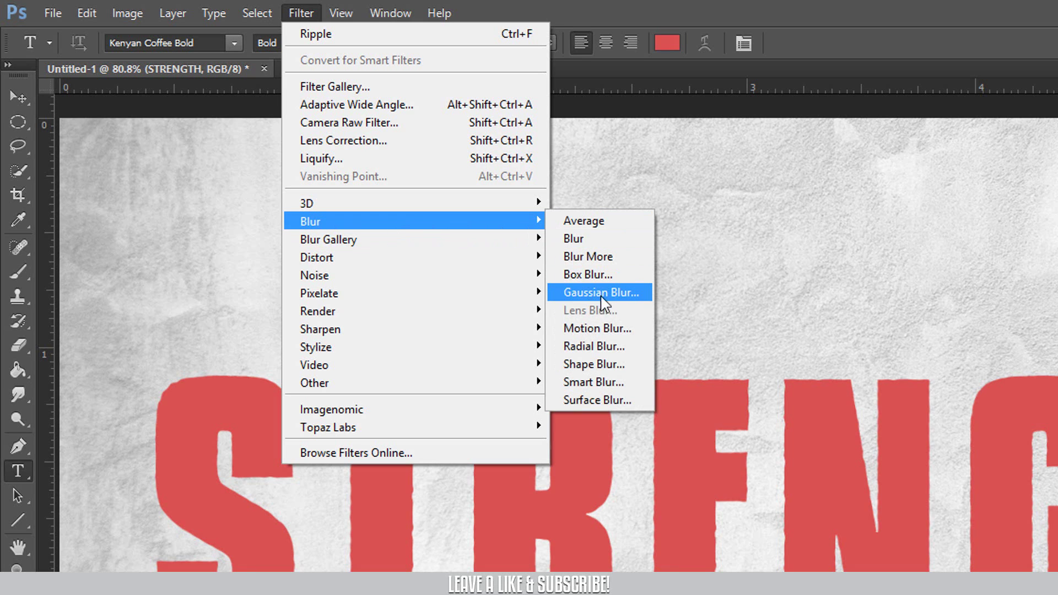
left_click(627, 293)
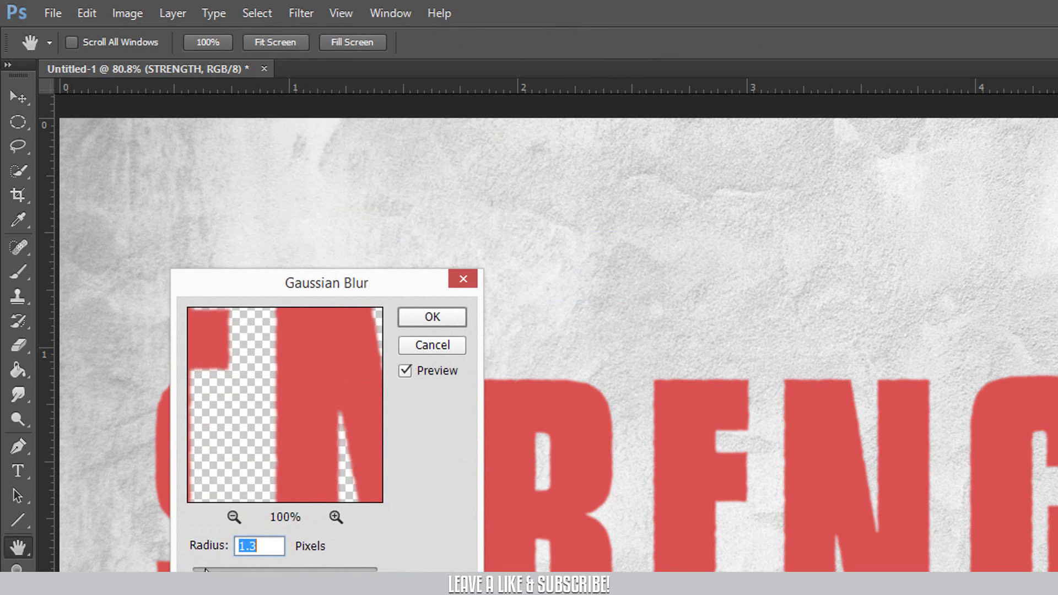
type("0.9")
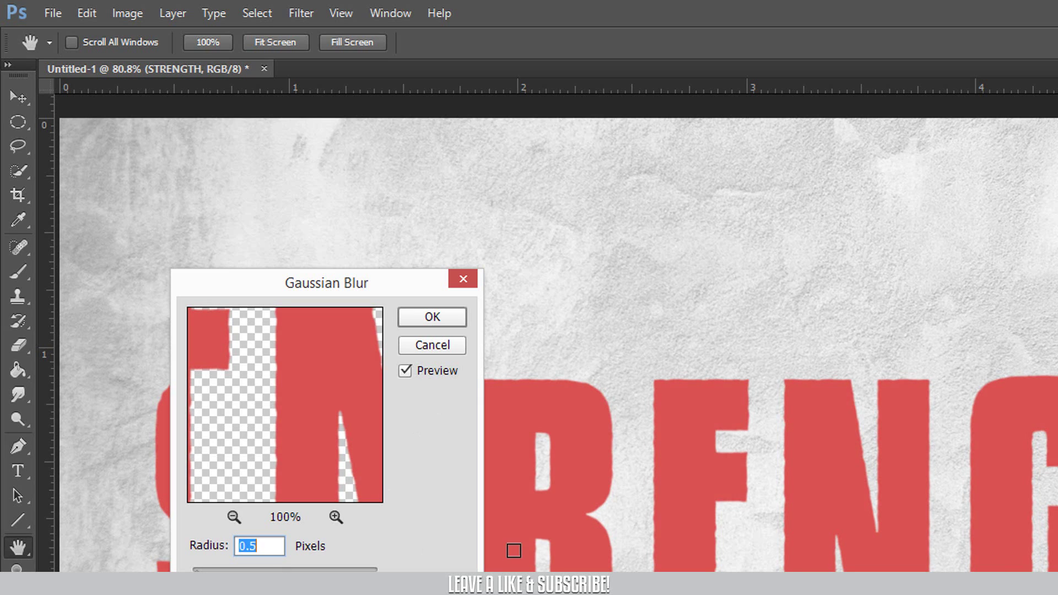
left_click(437, 318)
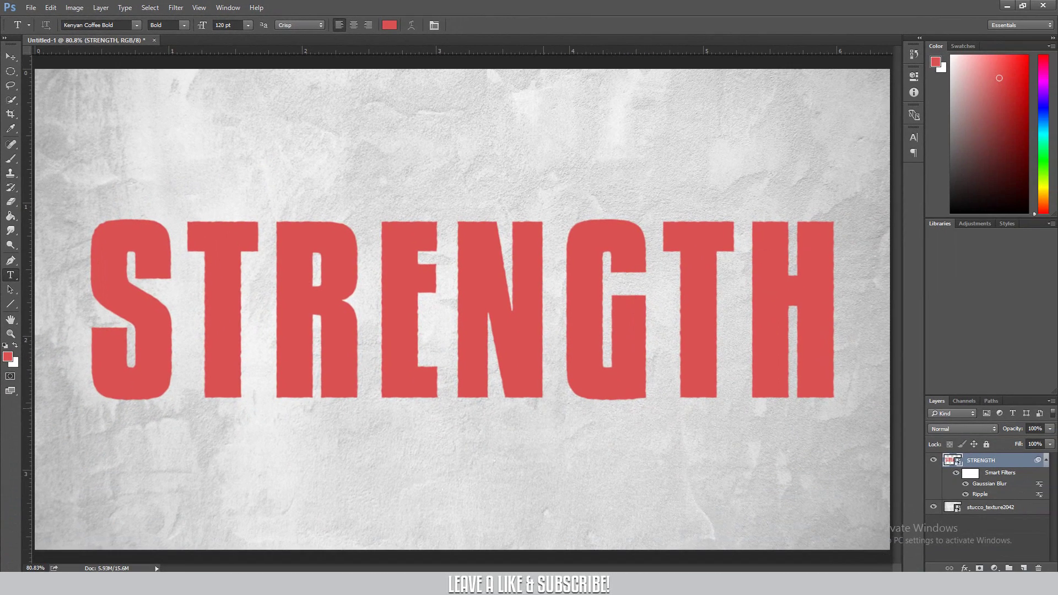
left_click(965, 484)
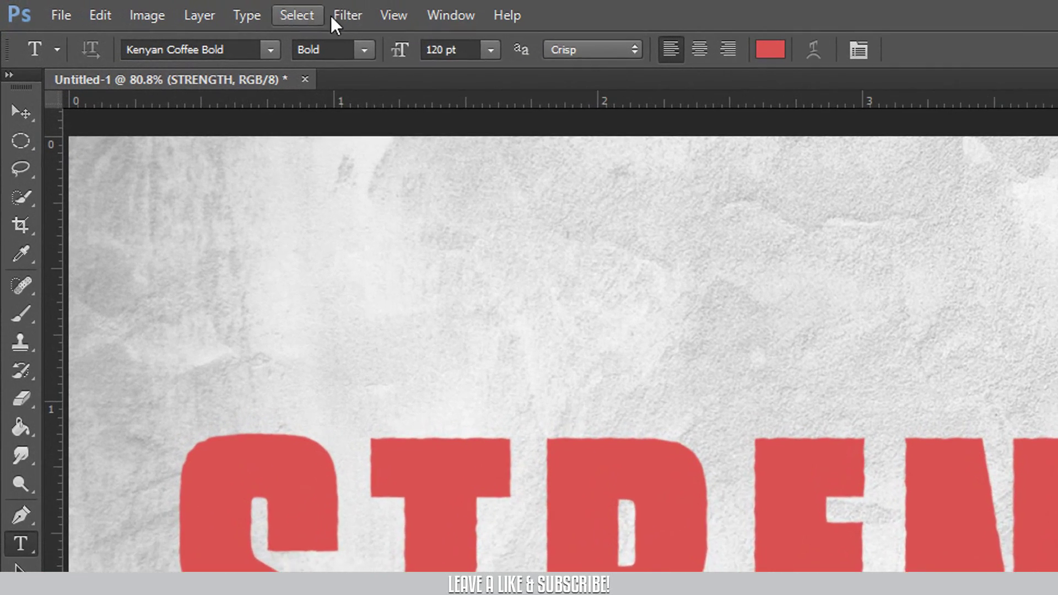
Add noise to the STRENGTH smart object with an amount of 4.5% and Uniform distribution
left_click(176, 7)
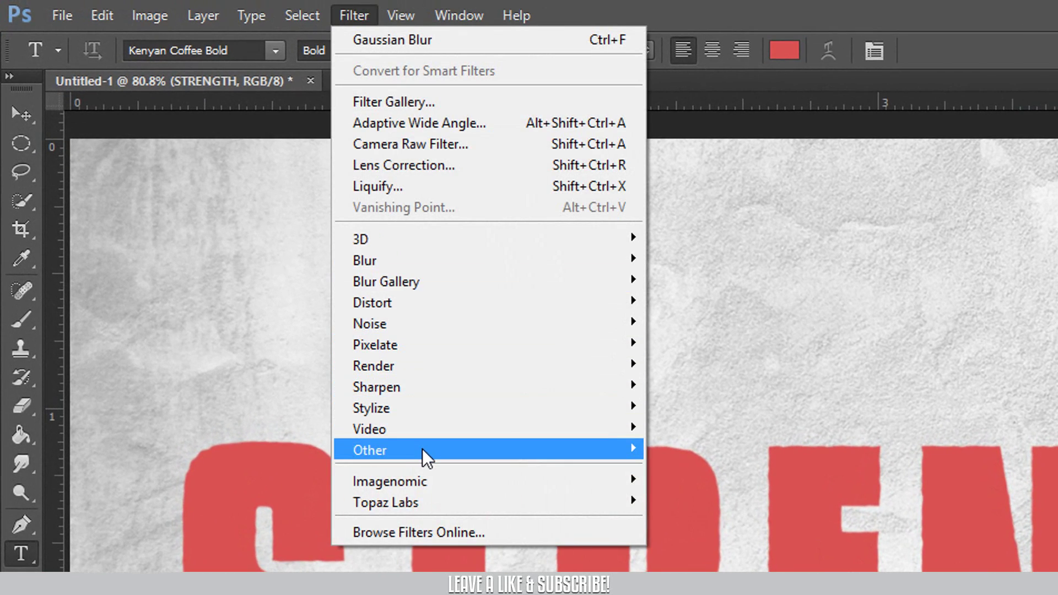
mouse_move(422, 448)
mouse_move(446, 403)
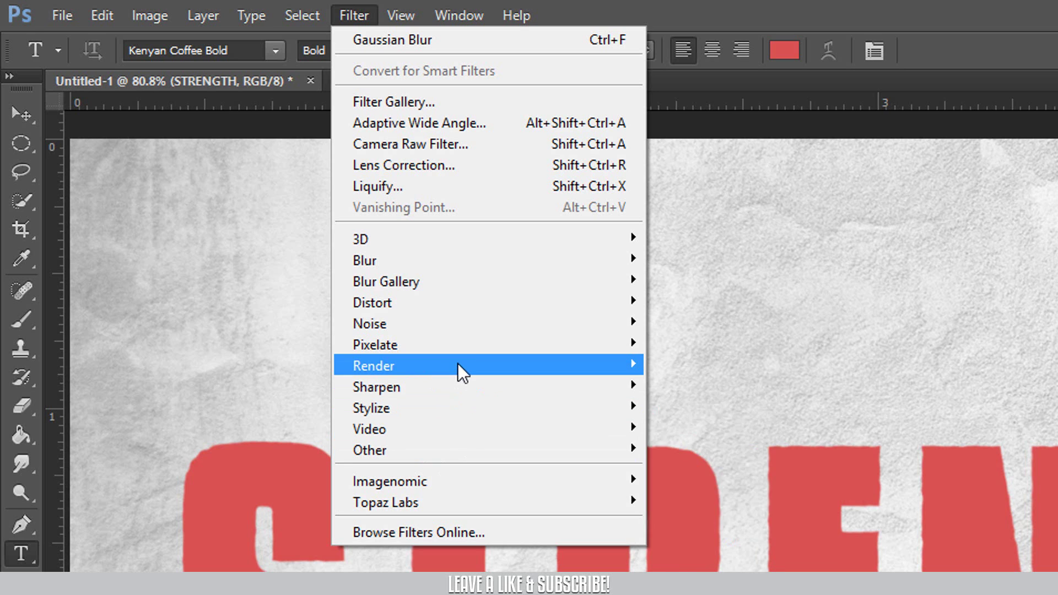
mouse_move(472, 326)
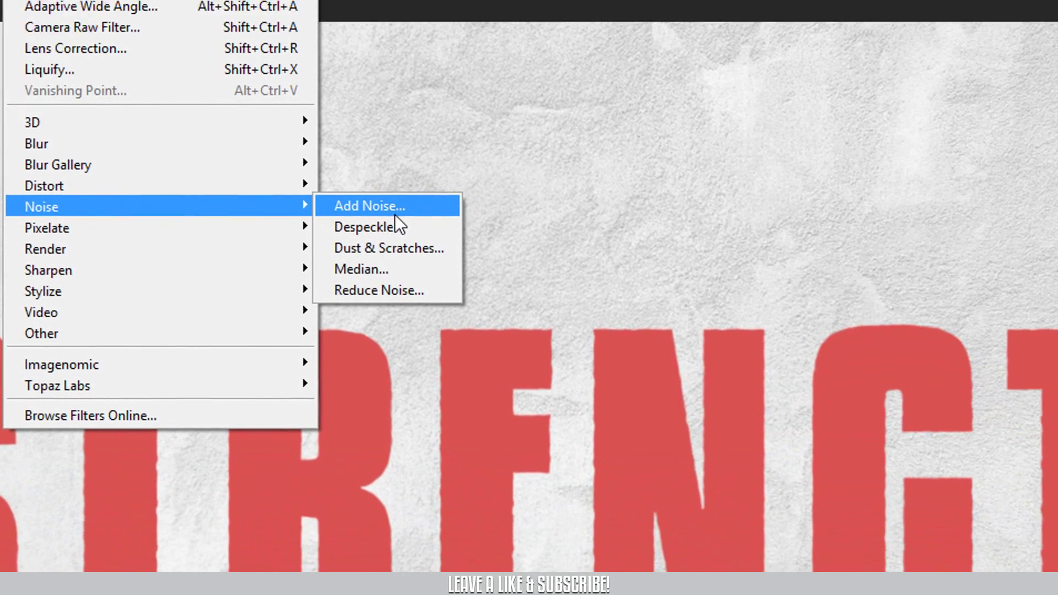
left_click(722, 329)
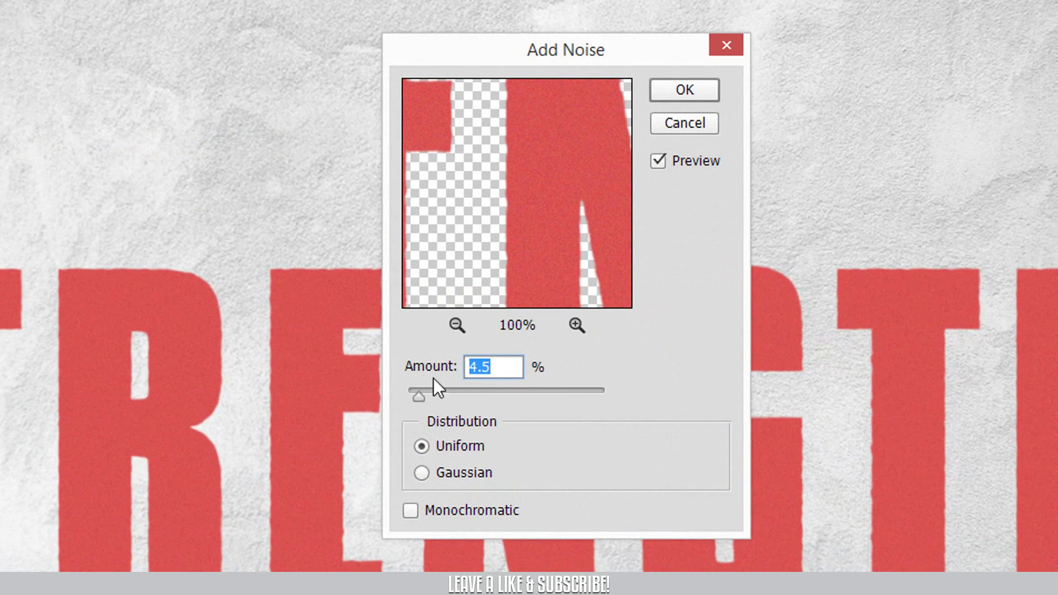
mouse_move(417, 393)
left_mouse_down()
mouse_move(483, 398)
mouse_move(414, 395)
left_mouse_up()
left_click(450, 366)
type("4.5")
left_click(692, 95)
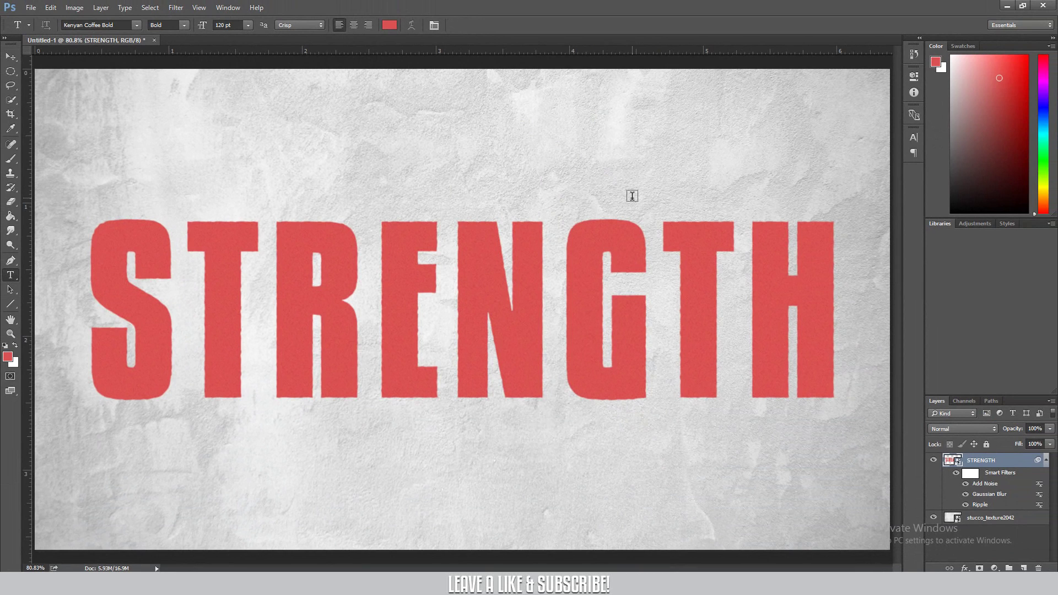
Hide the STRENGTH layer and collapse its list of smart filters
key("ctrl+1")
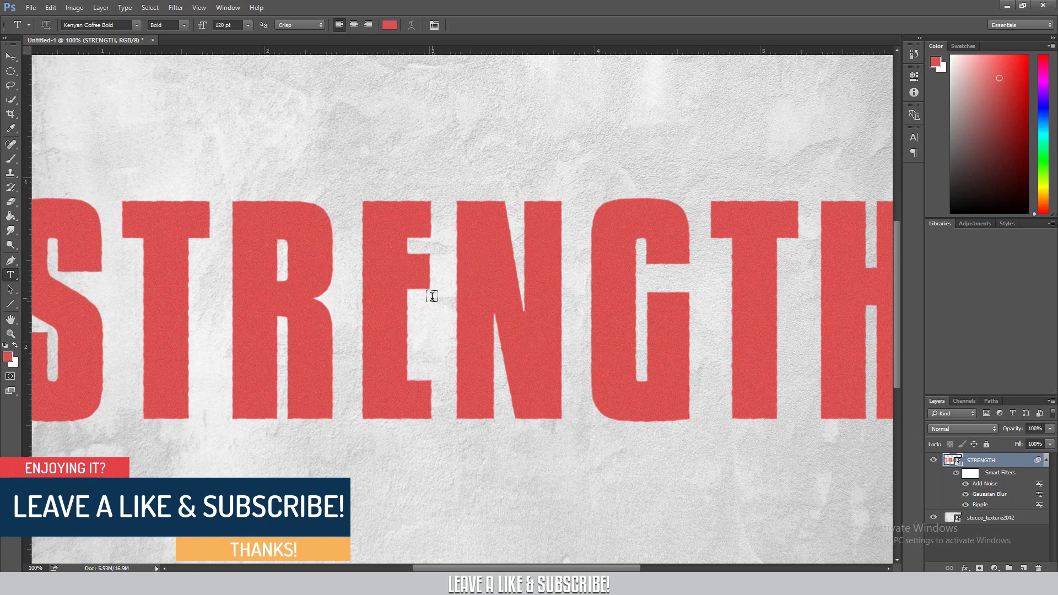
key("ctrl+minus")
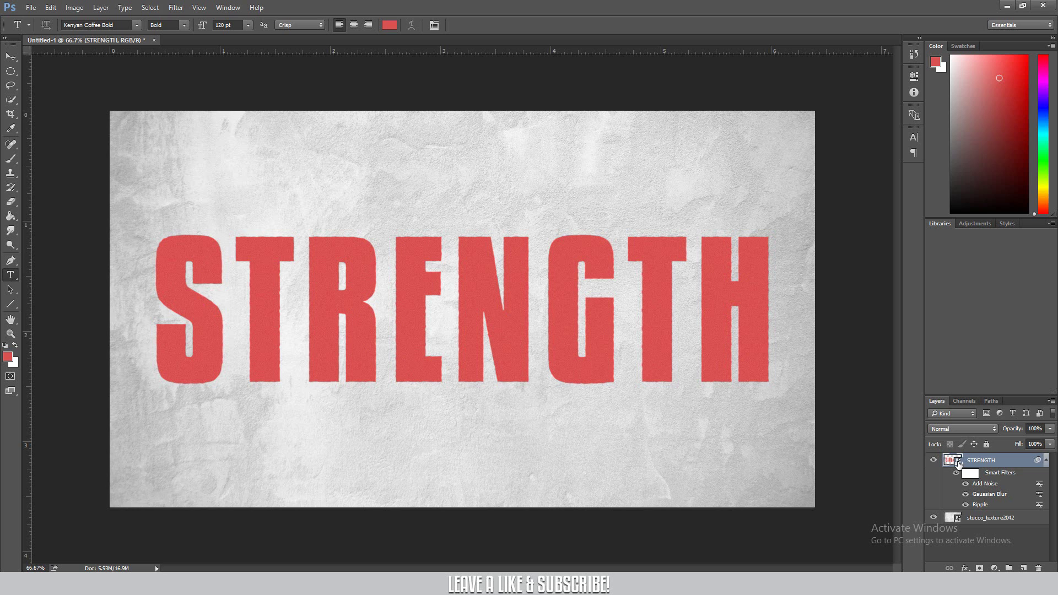
left_click(934, 462)
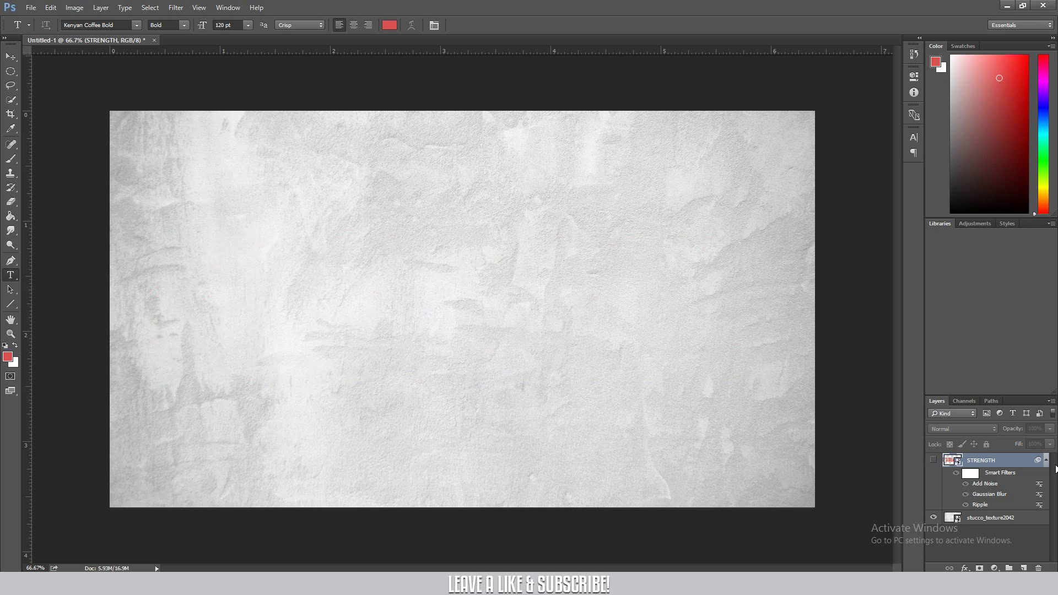
left_click(1046, 462)
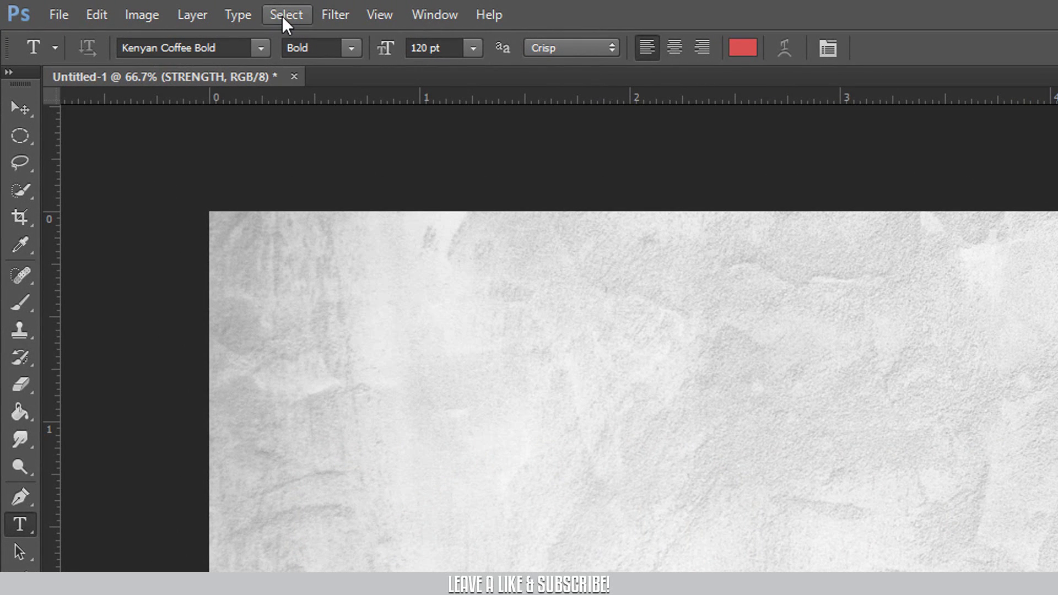
Set up a Color Range selection from Sampled Colors, sampling a darker grey spot of the stucco and setting Fuzziness to 55
left_click(281, 15)
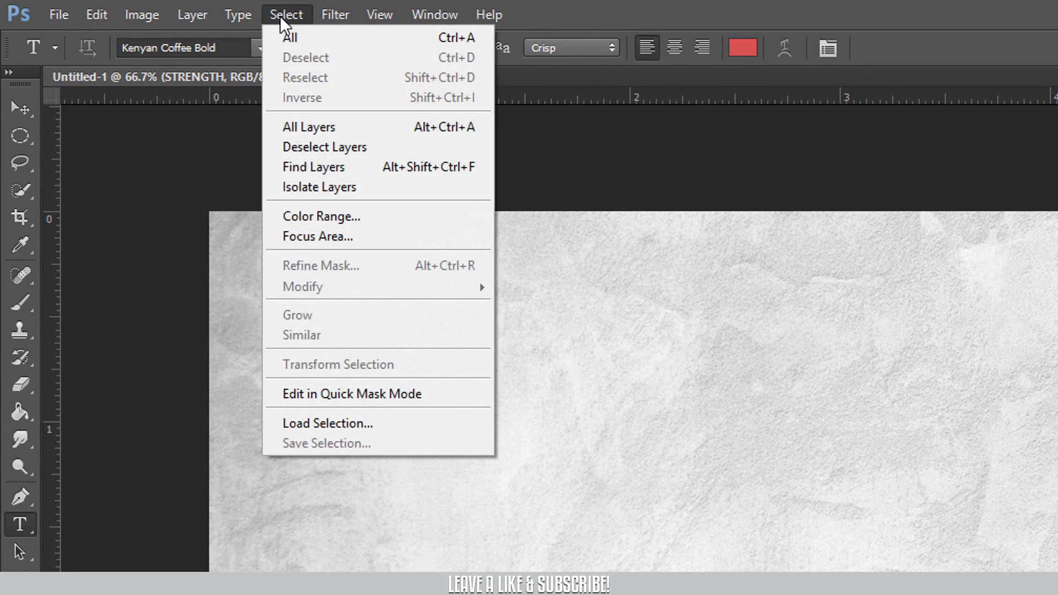
left_click(321, 212)
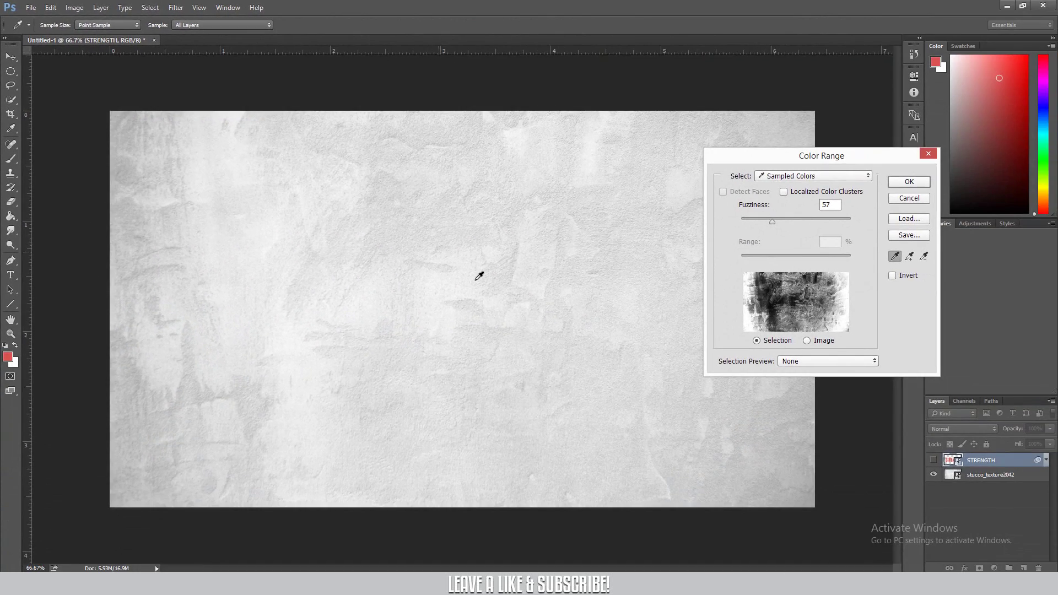
scroll(480, 278, "up", 3)
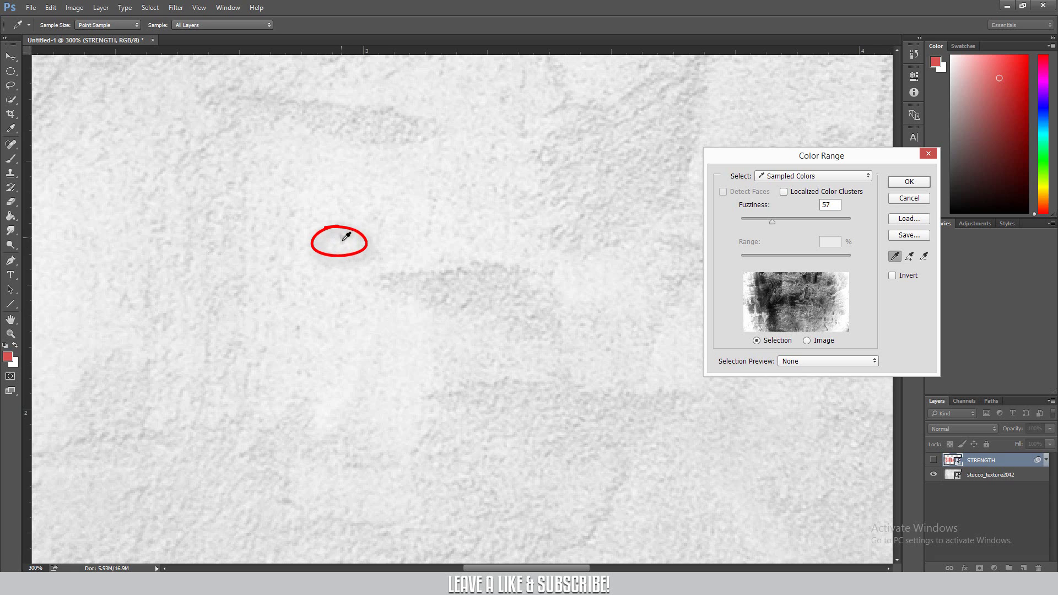
left_click(345, 240)
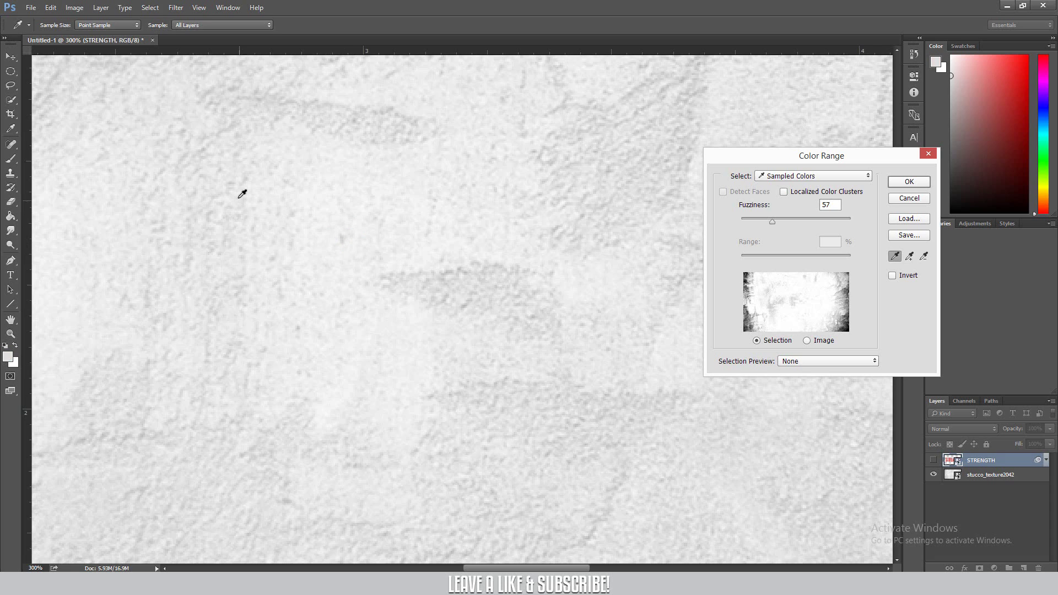
left_click(189, 128)
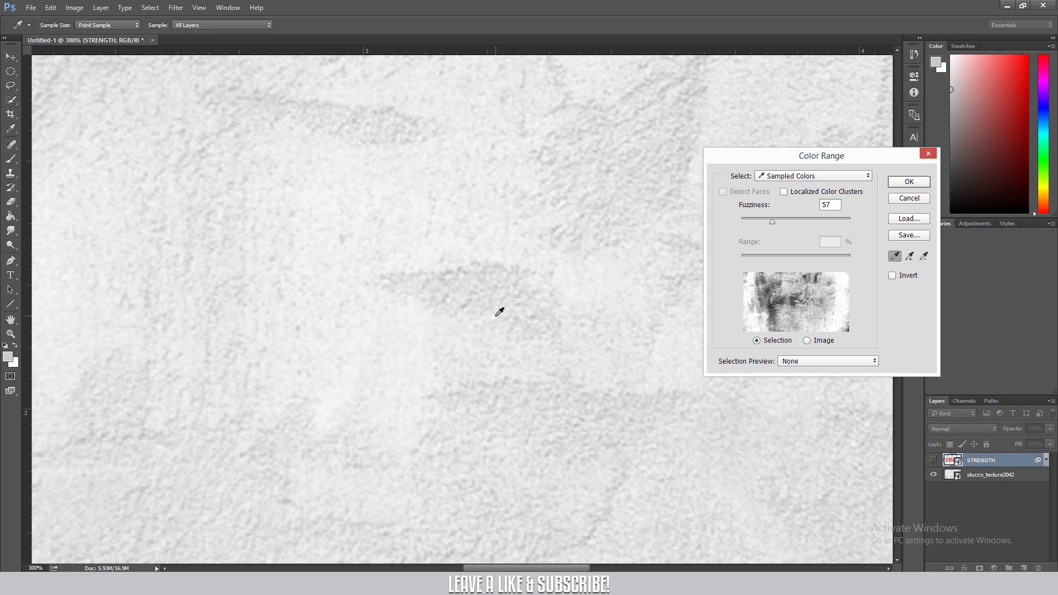
left_click(348, 236)
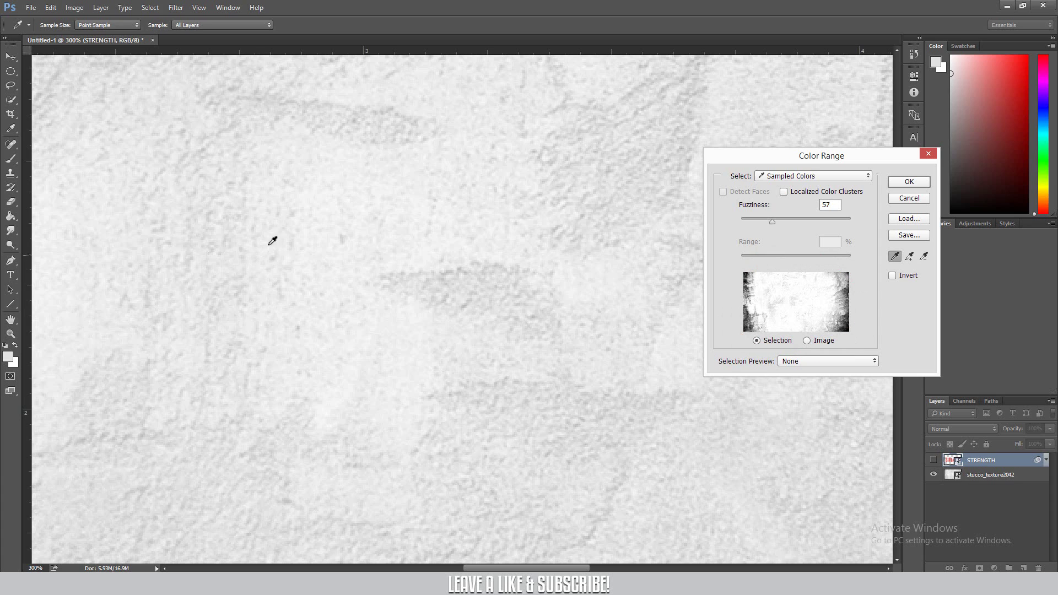
left_click(190, 137)
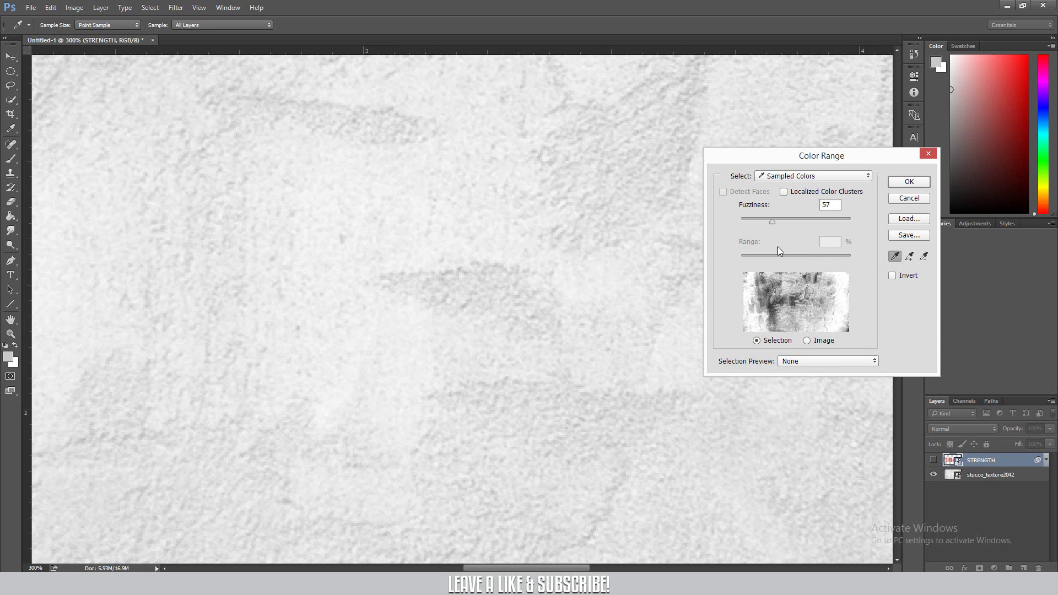
mouse_move(770, 221)
left_mouse_down()
mouse_move(781, 221)
mouse_move(771, 221)
left_mouse_up()
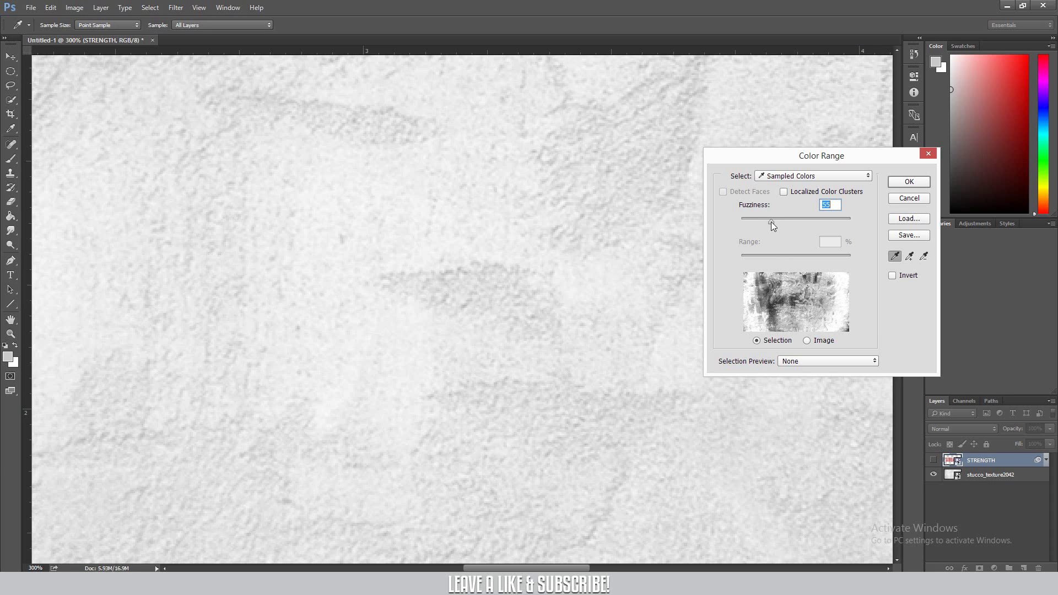
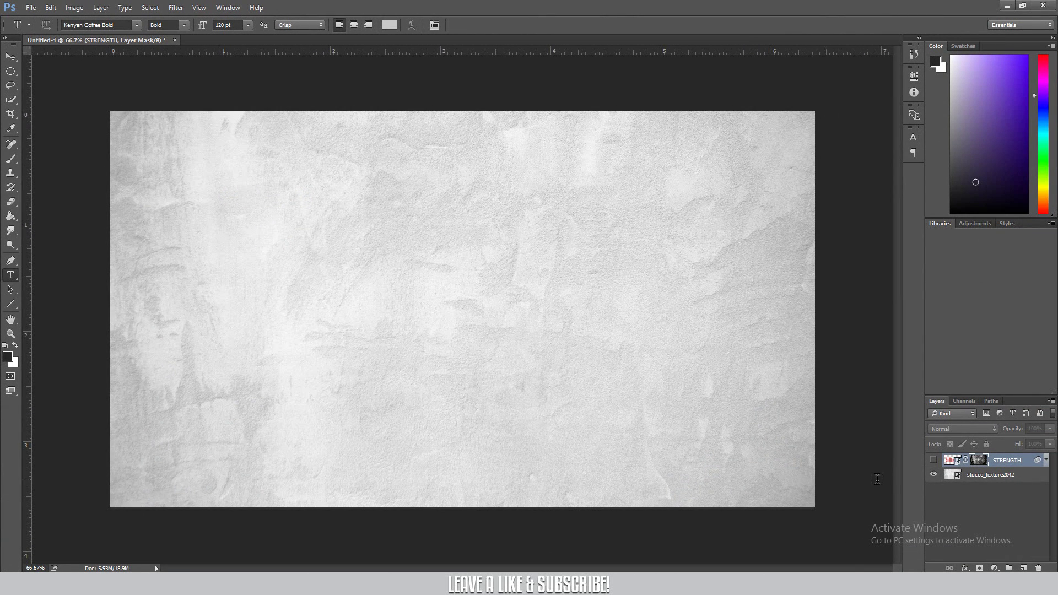
Show the masked STRENGTH layer again and duplicate it four times to strengthen the faded lettering
left_click(933, 461)
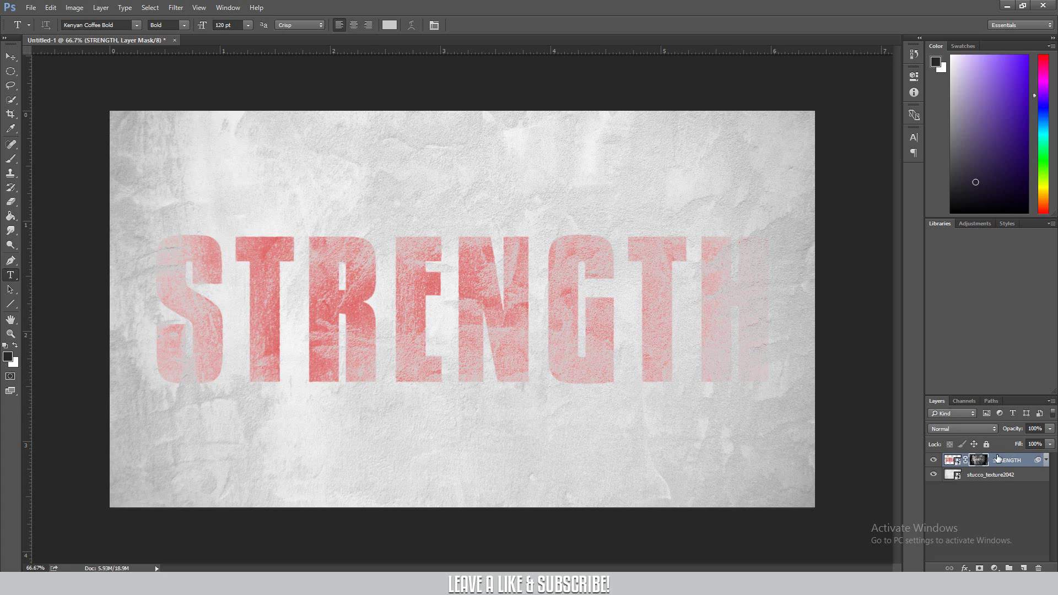
left_click(948, 460)
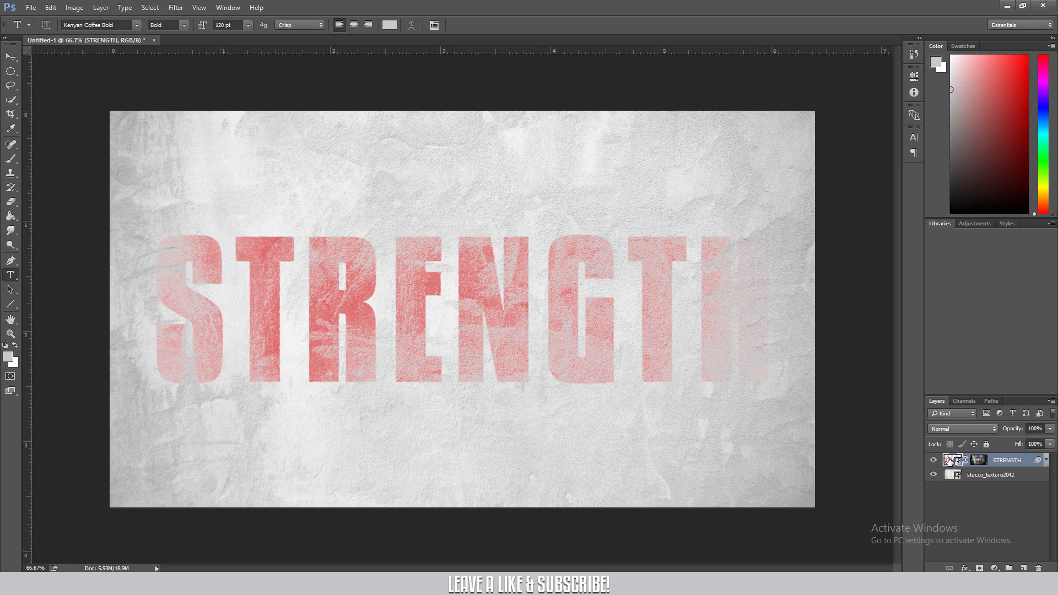
key("ctrl+j")
key("ctrl+j")
key("ctrl+j")
key("ctrl+j")
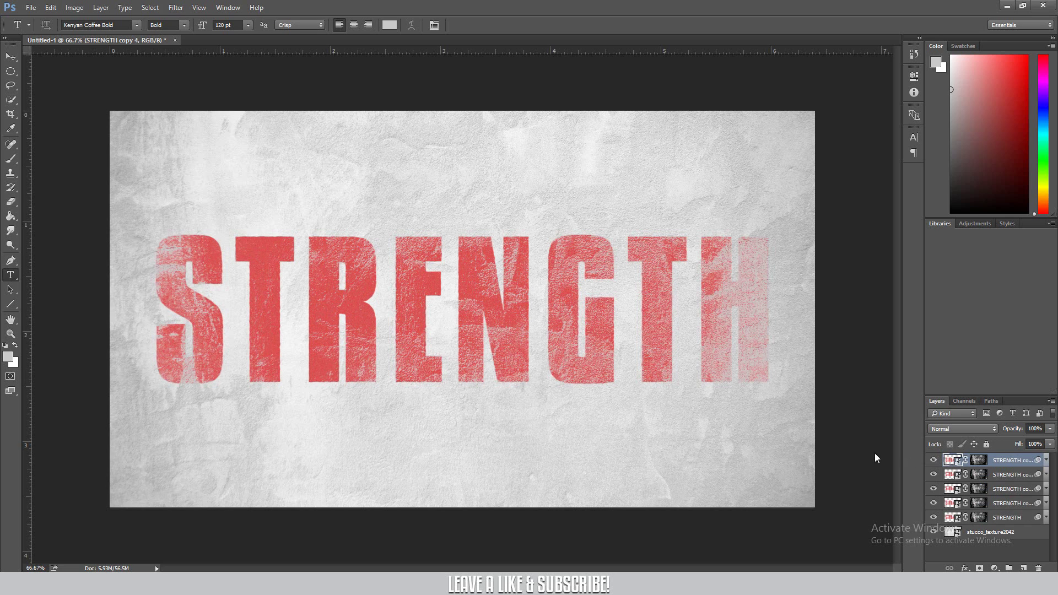
Group all five STRENGTH layers and delete the stucco_texture2042 background layer
left_click(1002, 520, "shift")
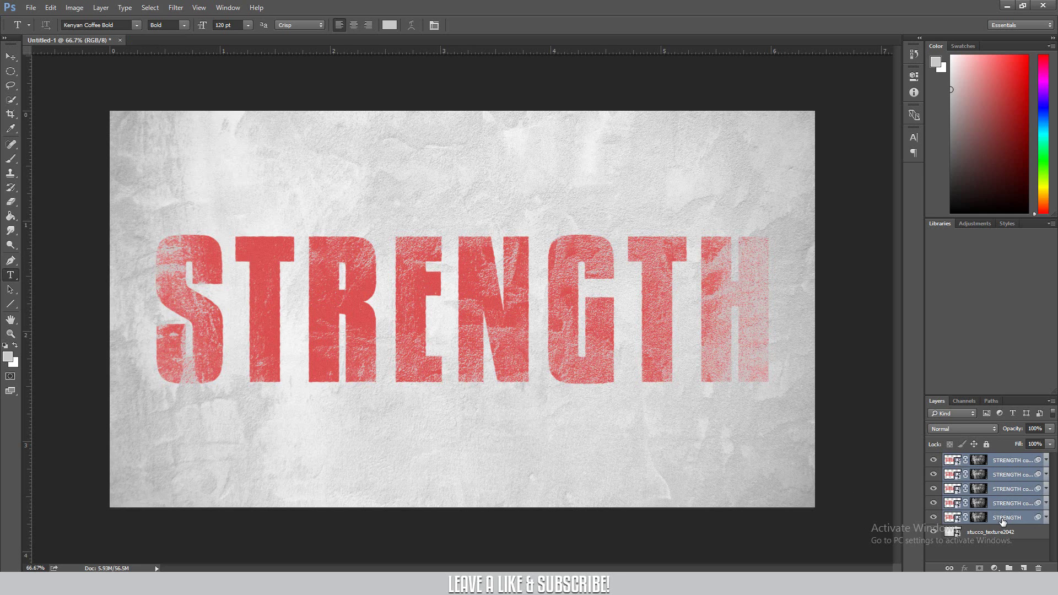
key("ctrl+g")
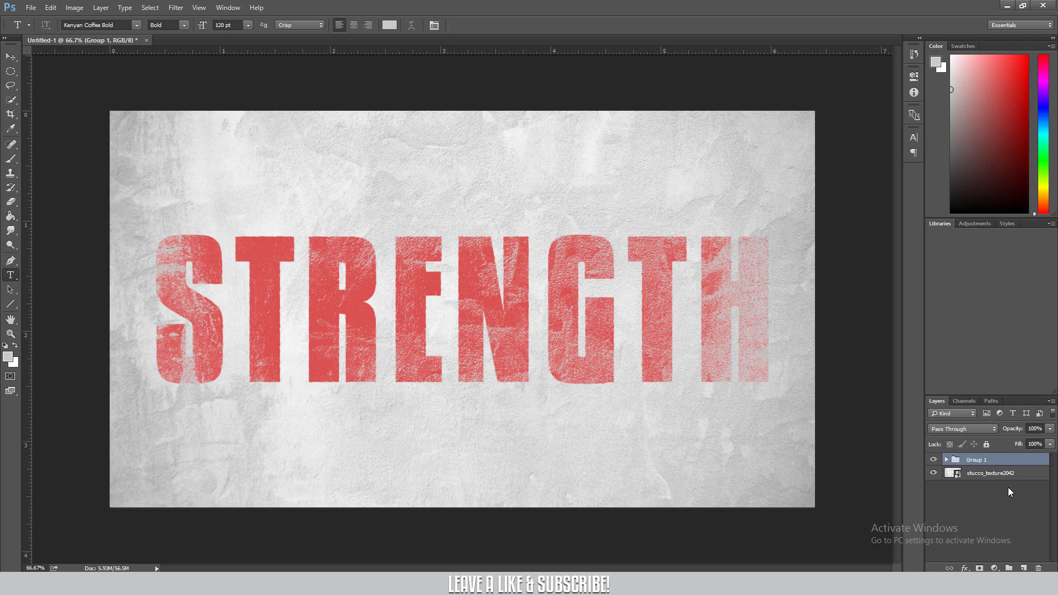
left_click_drag(990, 475, 1038, 567)
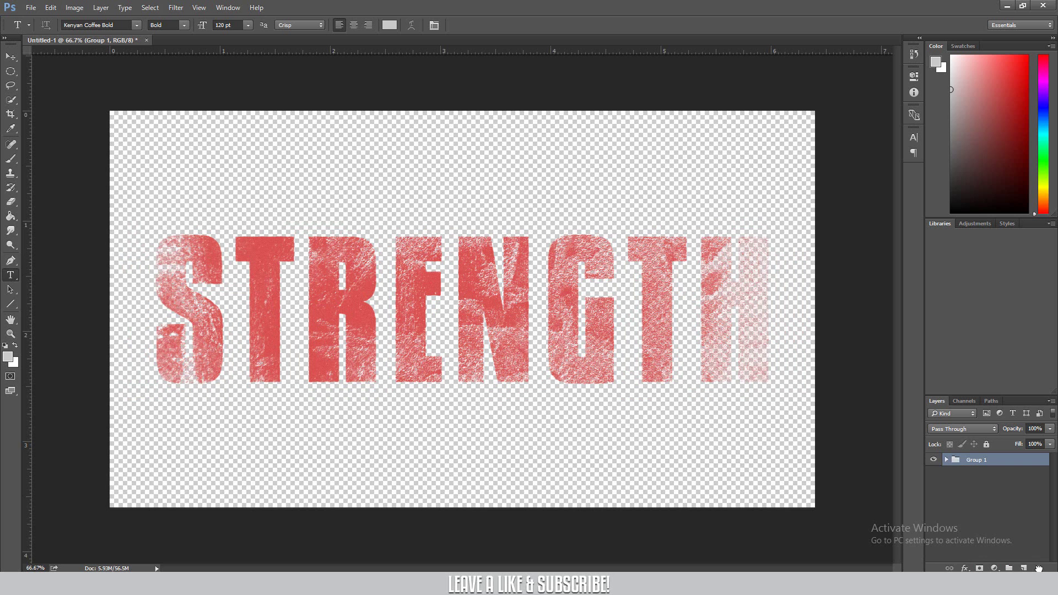